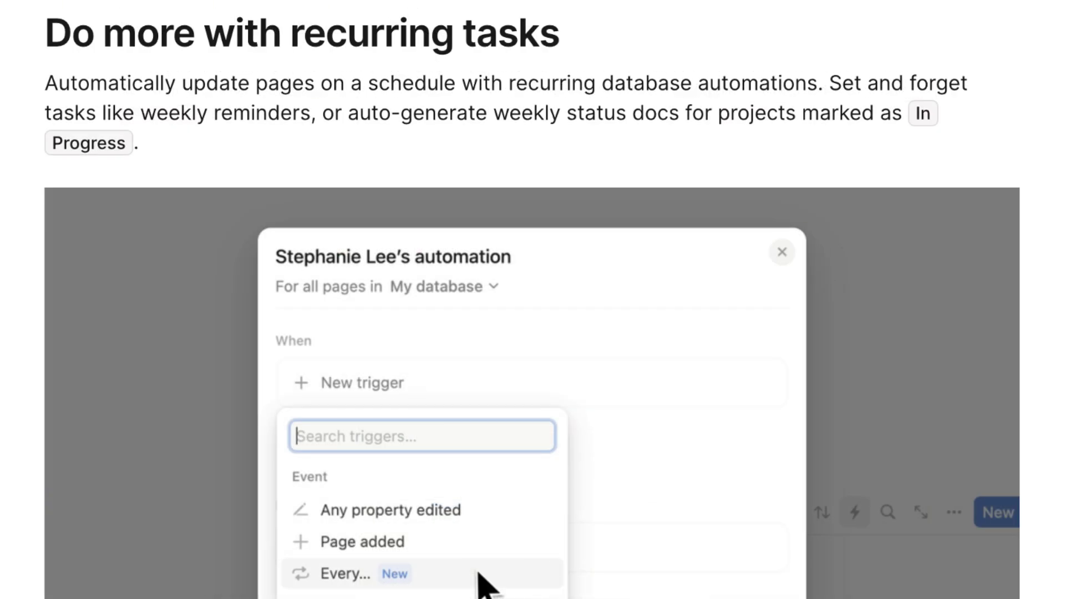
# - Enable Description, Past due, Attach file and Updated at for the Tasks Tracker and insert it
pyautogui.click(401, 245)
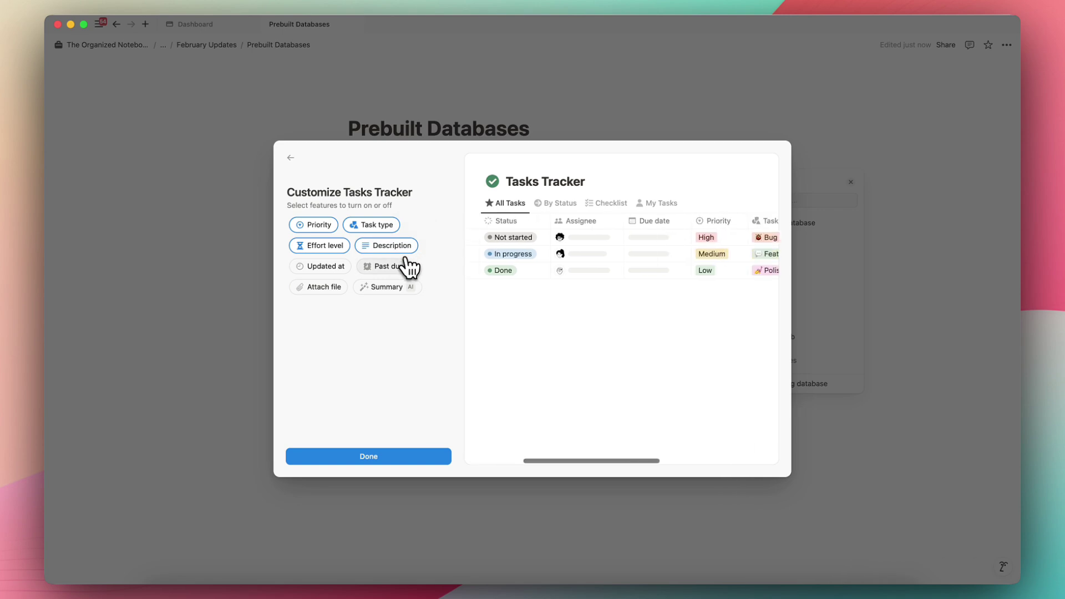
pyautogui.click(391, 267)
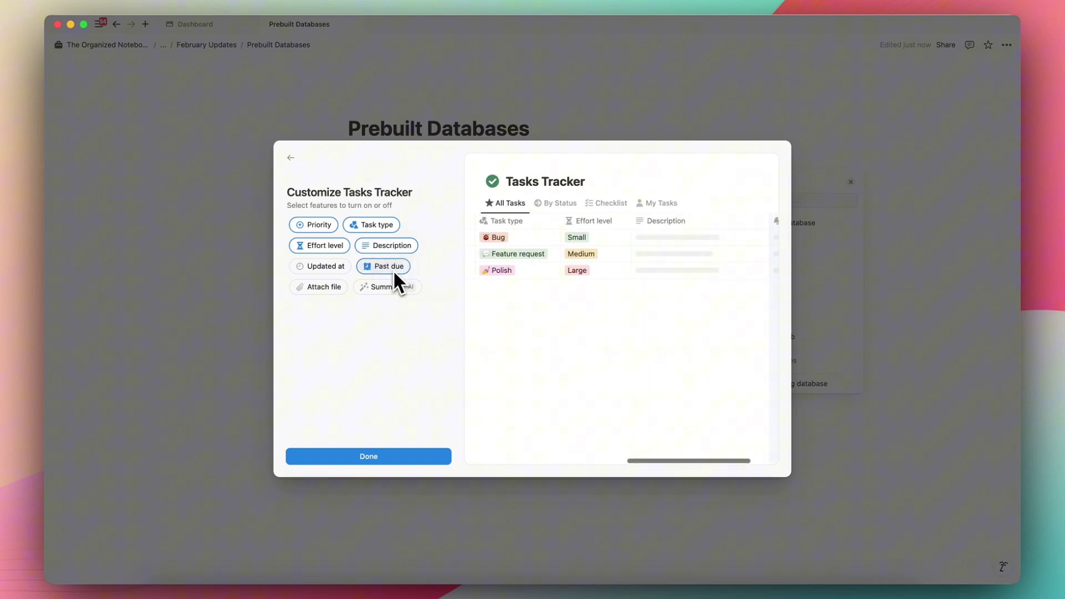
pyautogui.click(339, 289)
pyautogui.click(329, 268)
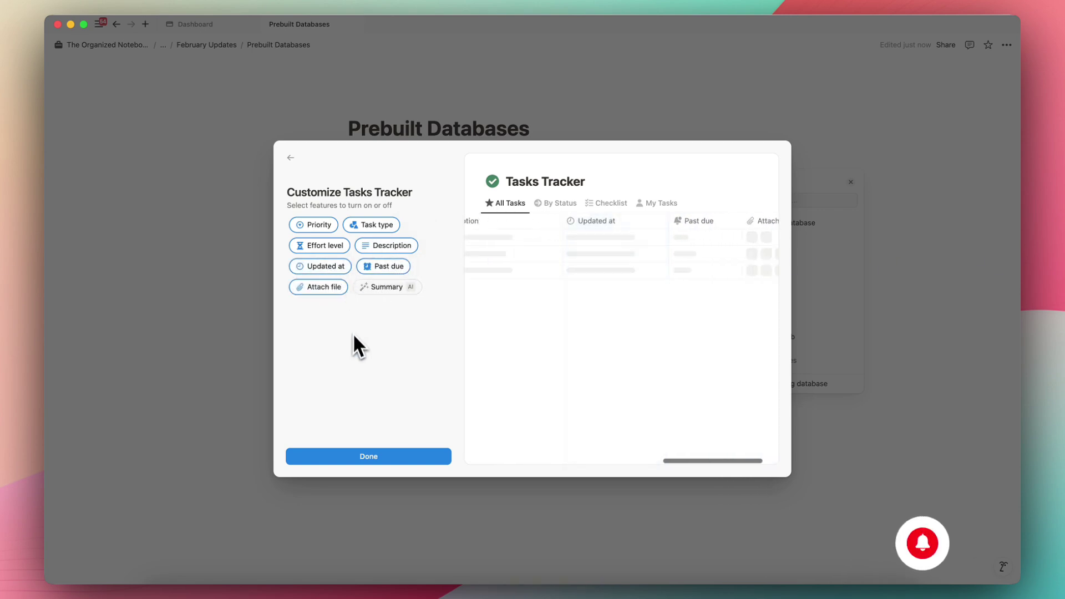
pyautogui.click(370, 458)
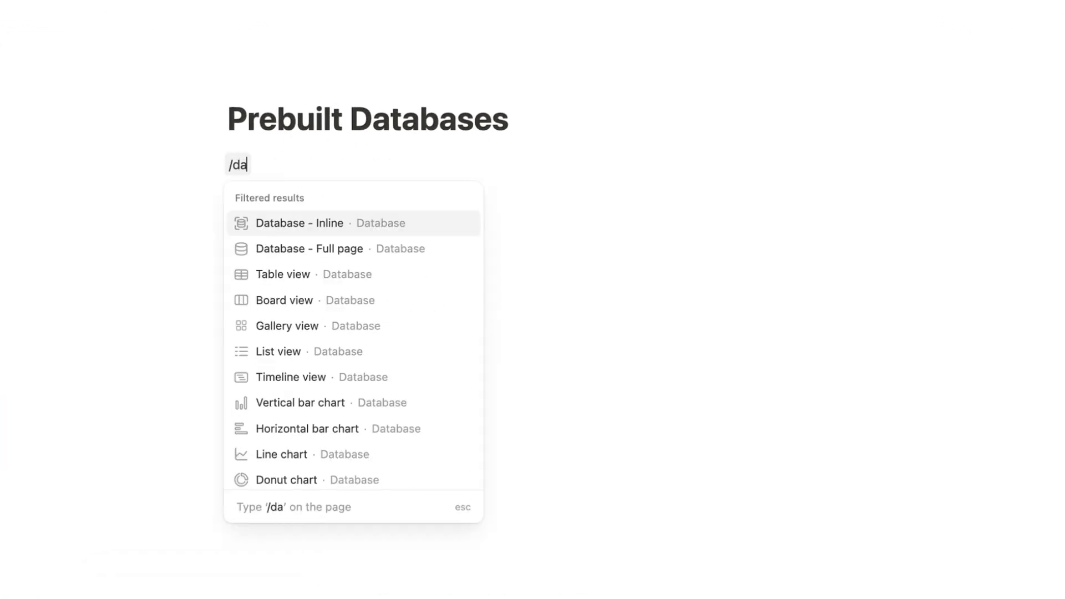
# - Insert a Database - Inline block below the Prebuilt Databases title
pyautogui.click(348, 223)
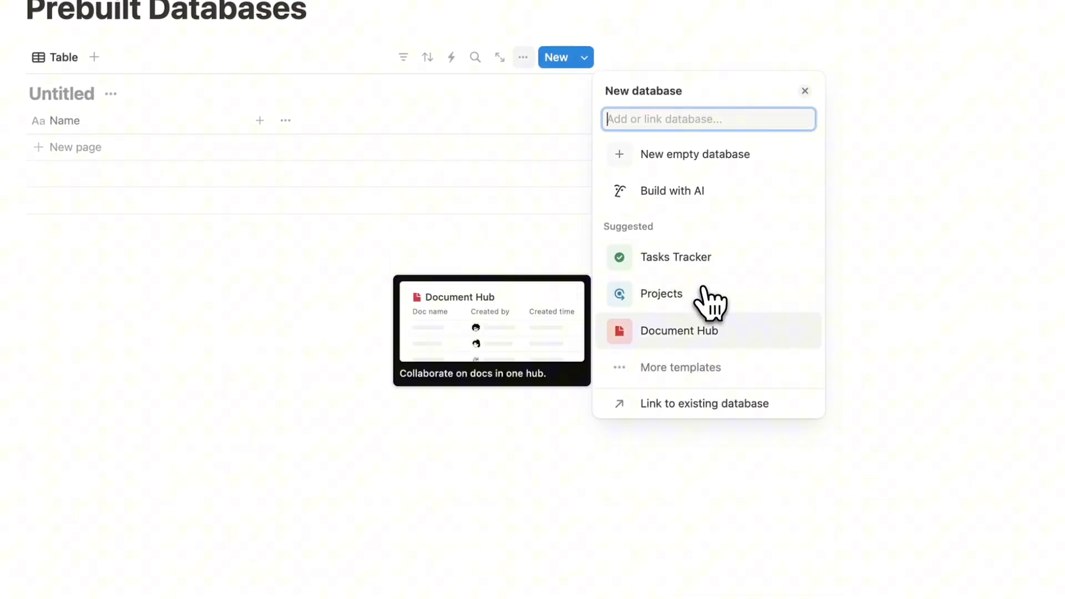
# - Add a Tasks Tracker template with Description, Past due, Attach file and Updated at enabled
pyautogui.click(693, 368)
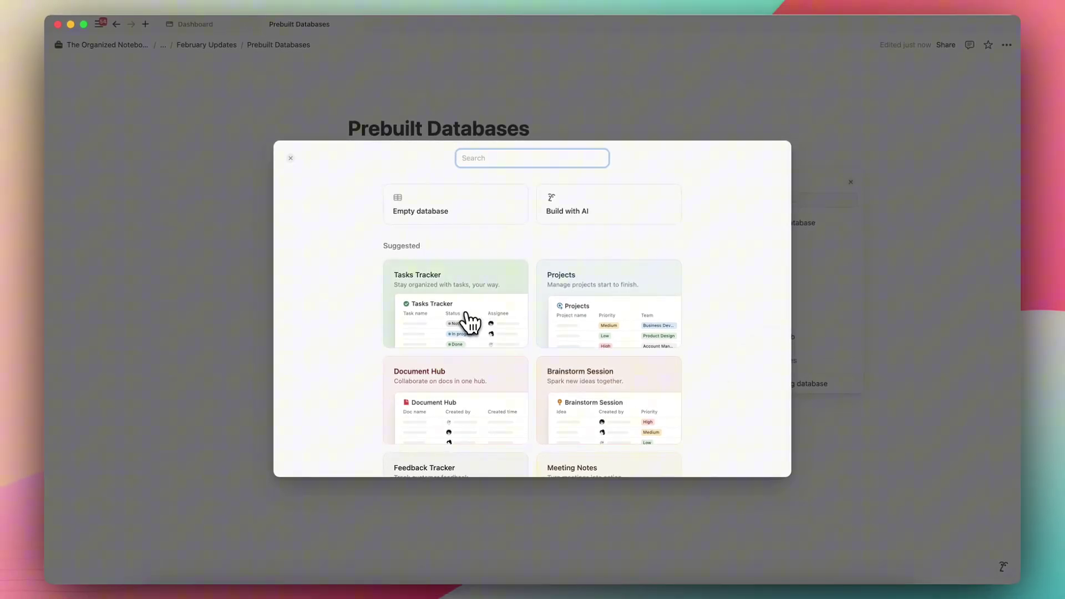
pyautogui.click(486, 315)
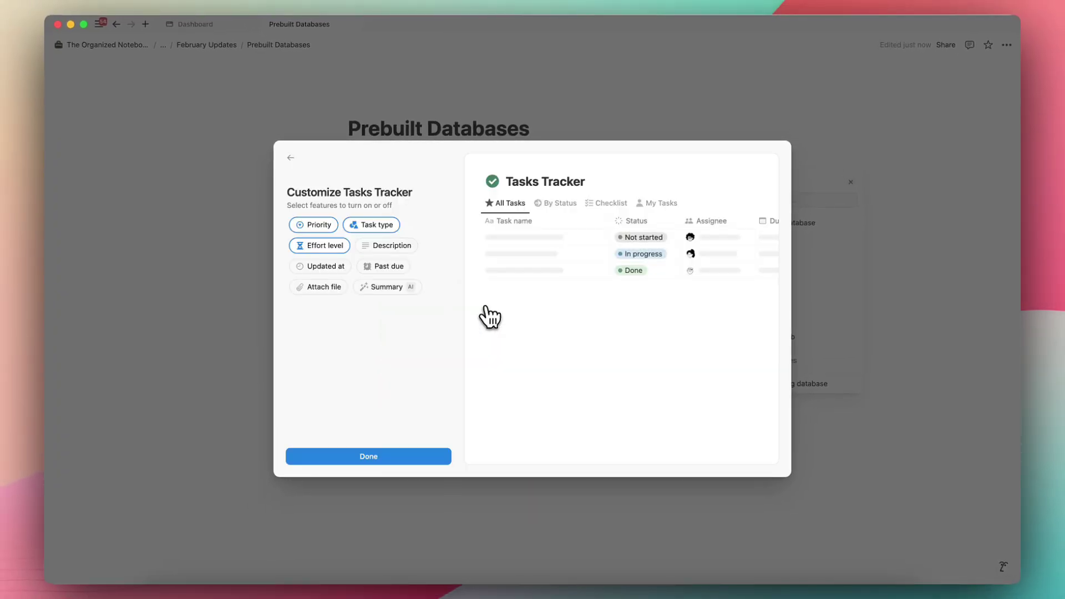
pyautogui.click(395, 245)
pyautogui.click(391, 267)
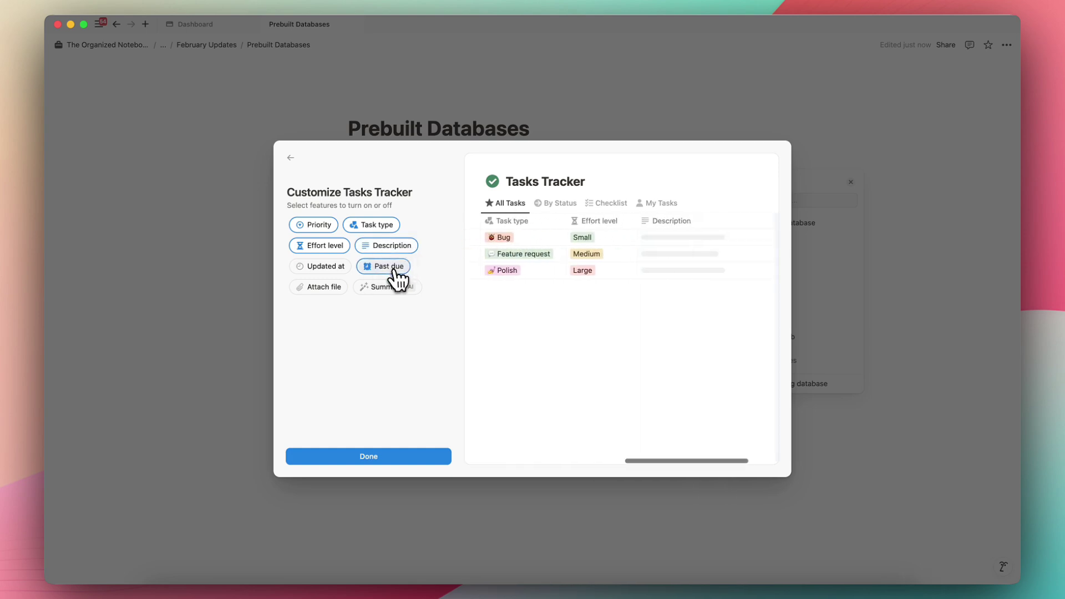
pyautogui.click(340, 287)
pyautogui.click(329, 267)
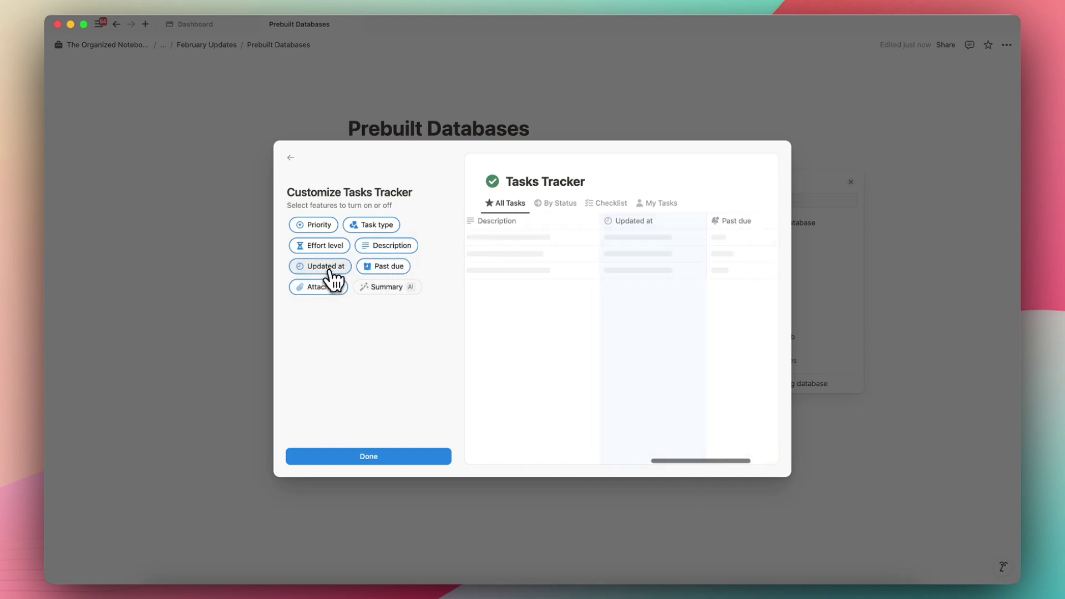
pyautogui.click(372, 457)
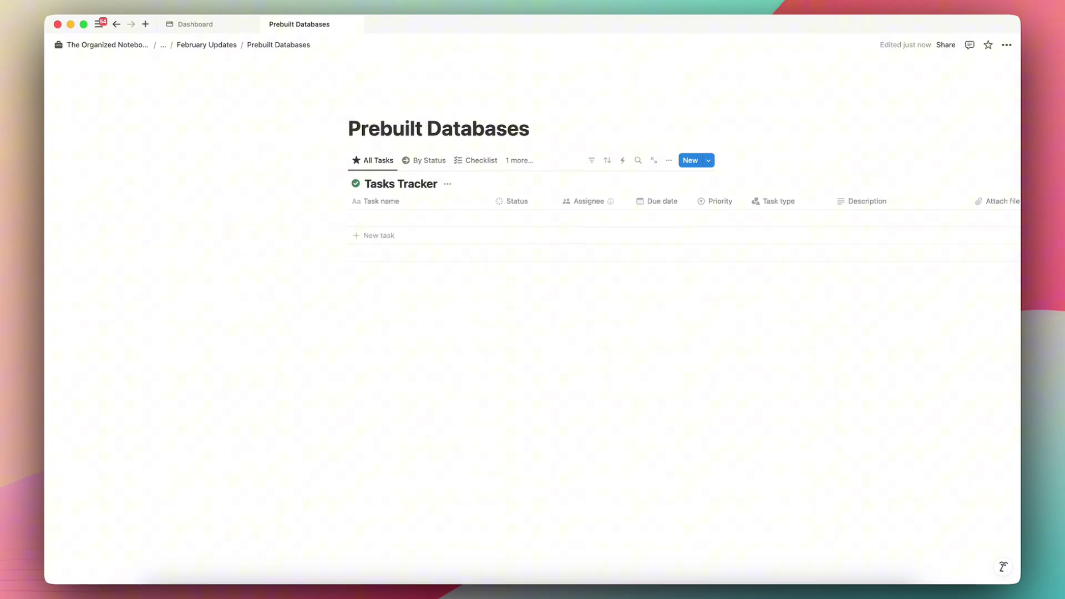
# - Preview the By Status and Checklist views, return to All Tasks, then add a line under the title
pyautogui.click(427, 160)
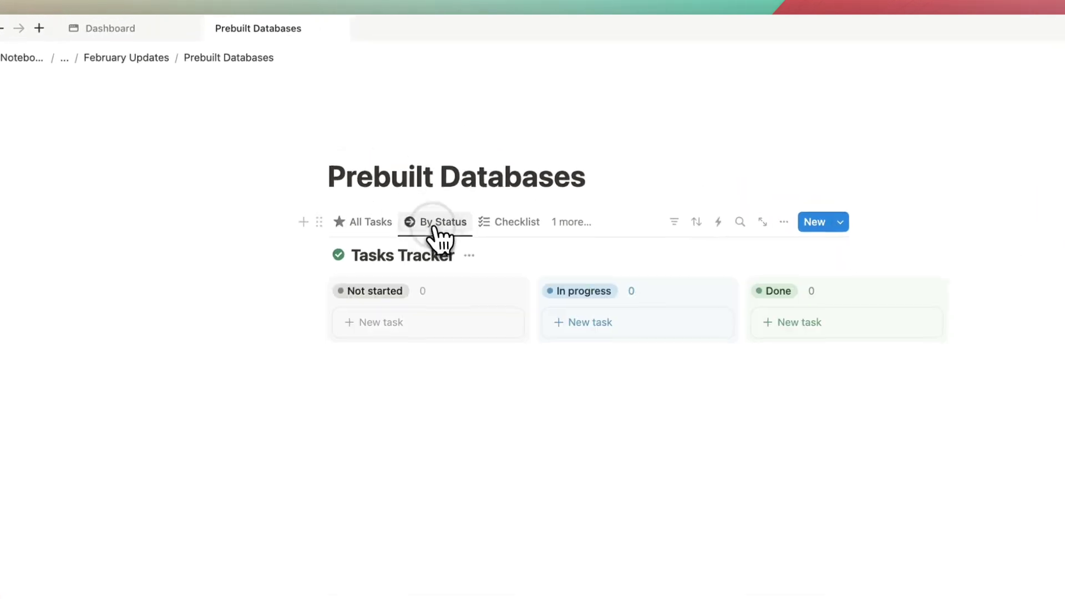
pyautogui.click(473, 162)
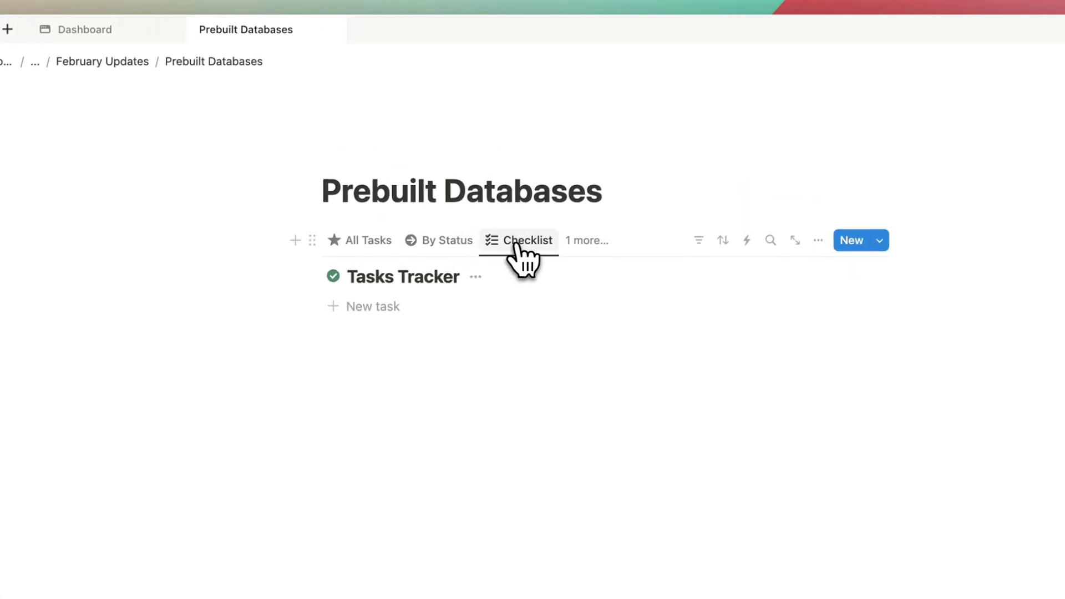
pyautogui.click(580, 242)
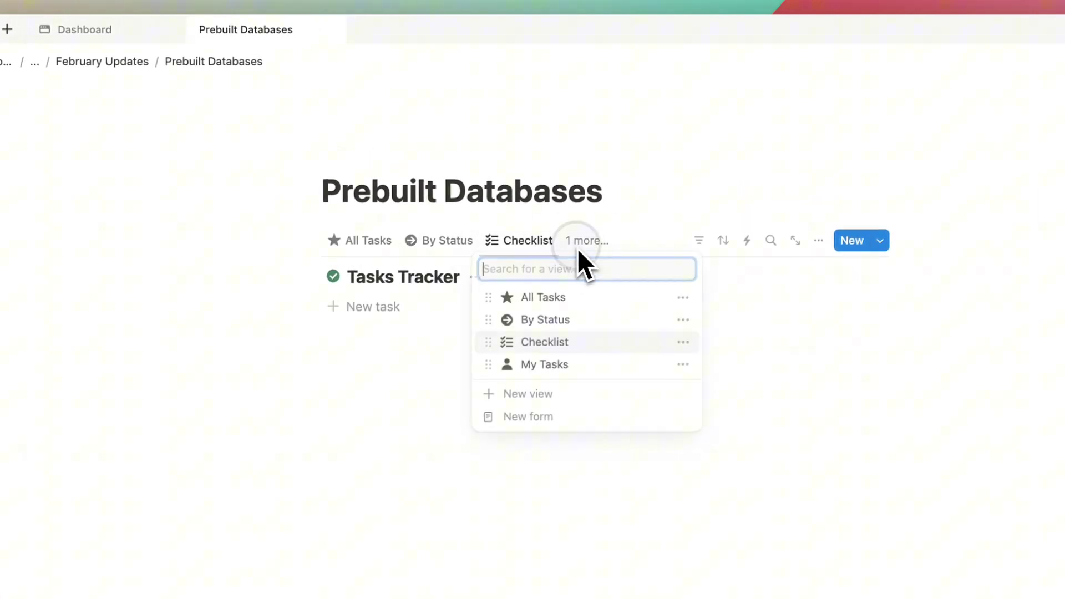
pyautogui.press('Escape')
pyautogui.click(363, 249)
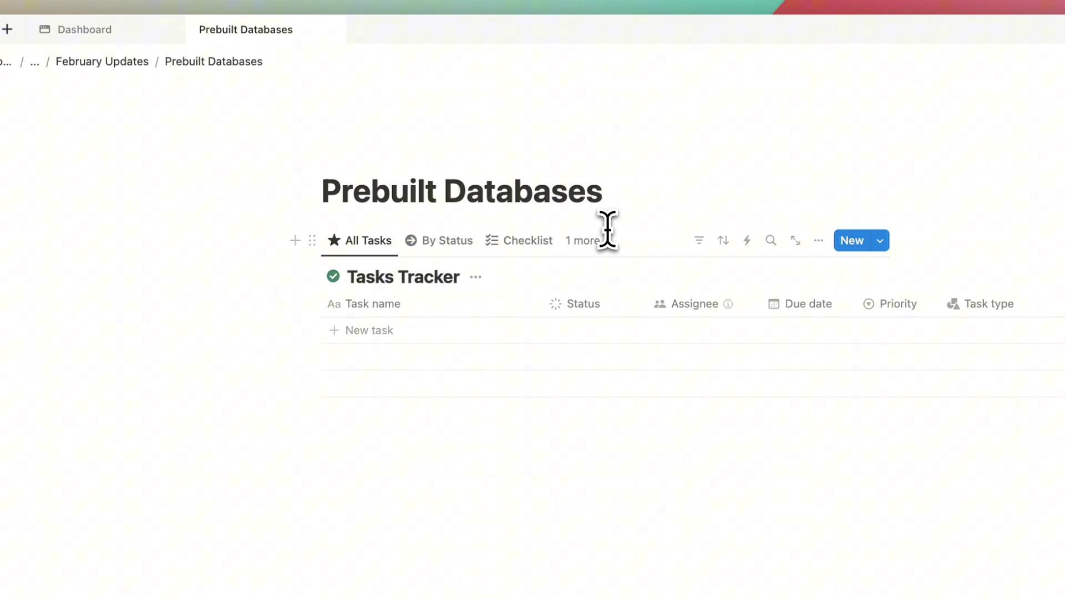
pyautogui.click(610, 190)
pyautogui.press('Return')
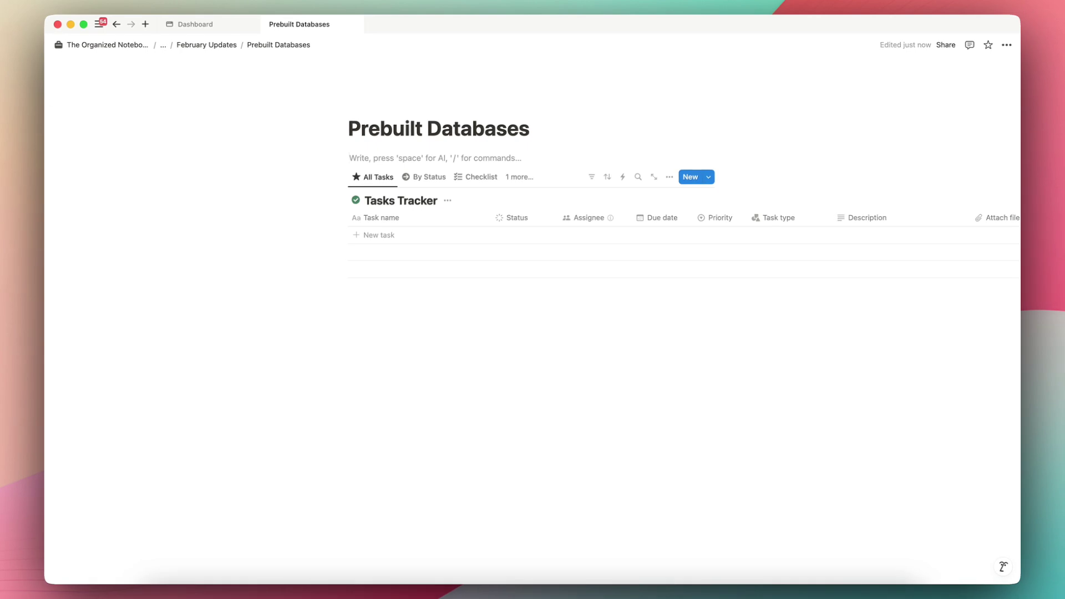
# - Build an inline database with AI from the prompt 'customer feedback tracker'
pyautogui.write('/data')
pyautogui.click(452, 201)
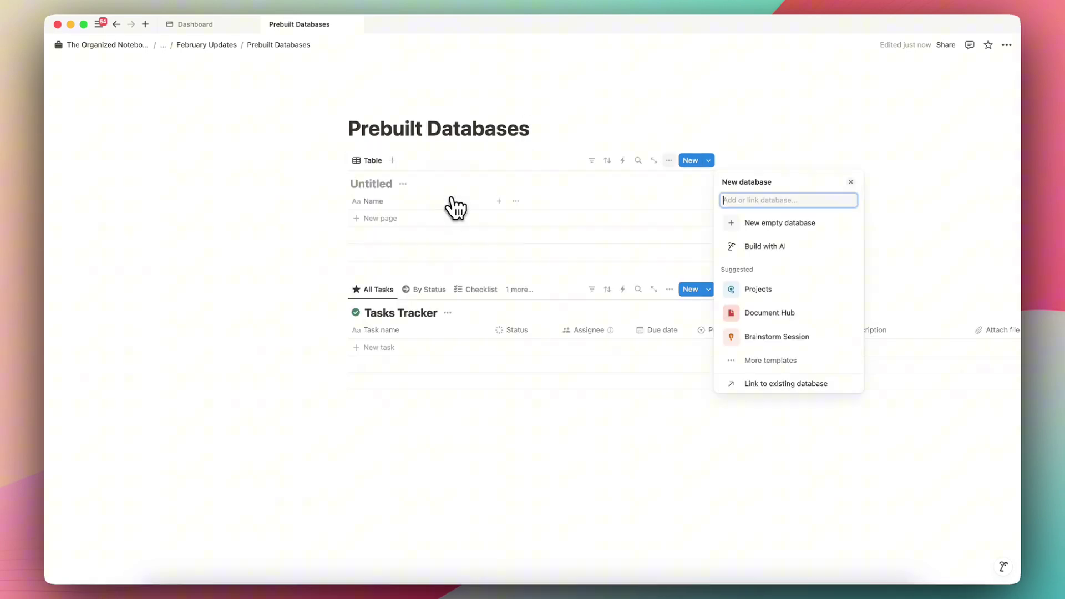
pyautogui.click(782, 256)
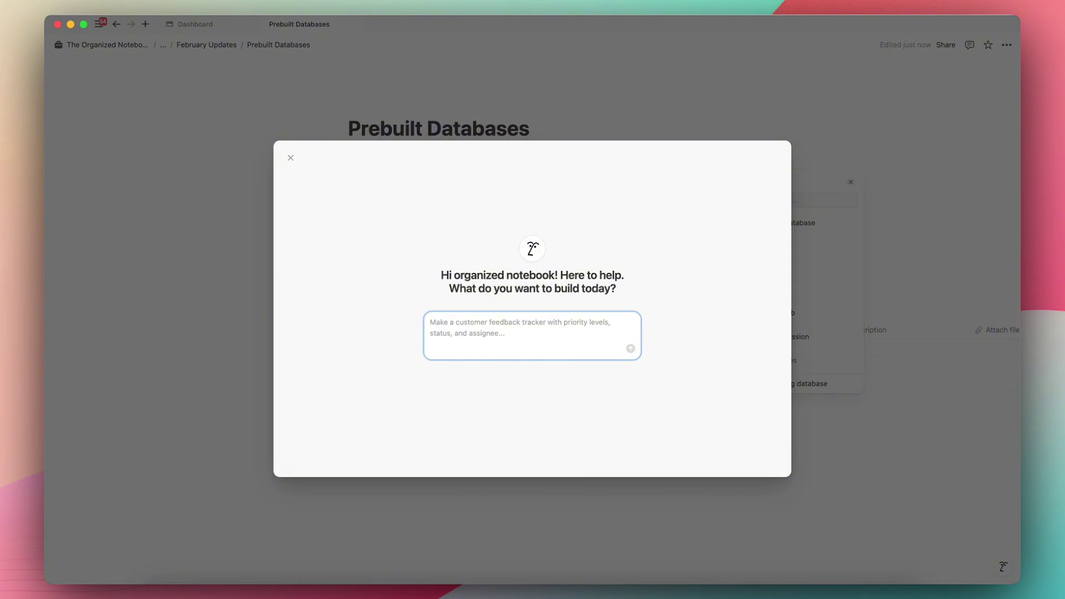
pyautogui.write('customer feedback tracker')
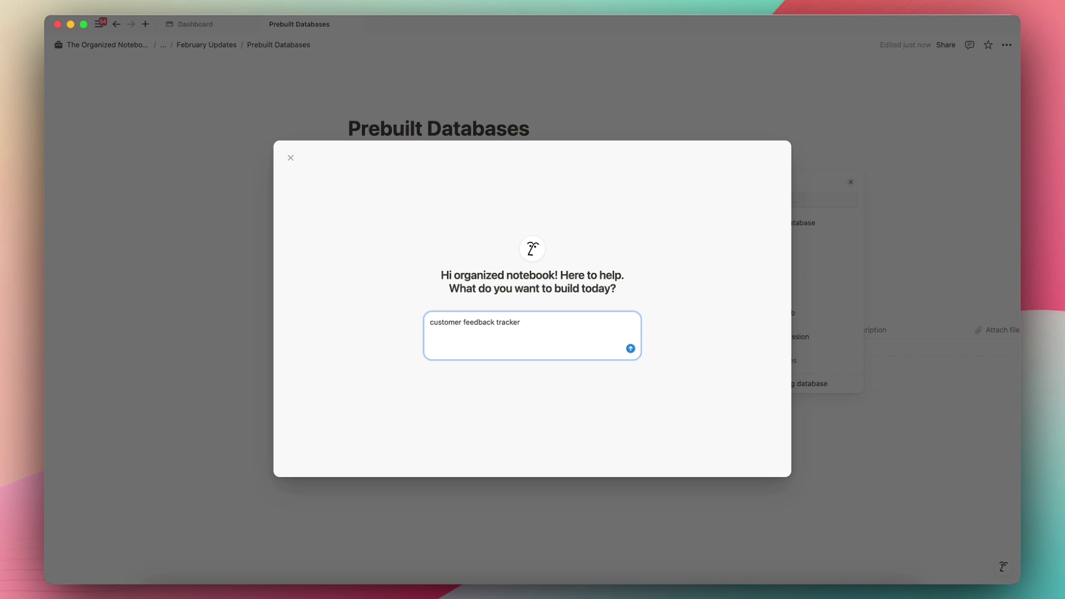
pyautogui.press('Return')
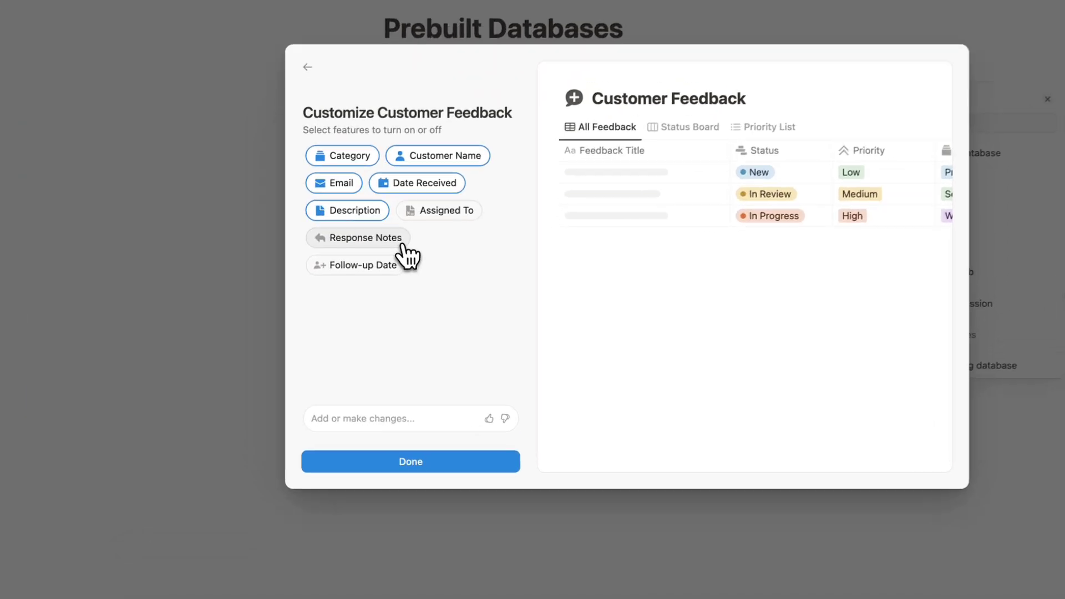
# - Add Response Notes, Assigned To and Follow-up Date to Customer Feedback and insert the database
pyautogui.click(363, 287)
pyautogui.click(393, 271)
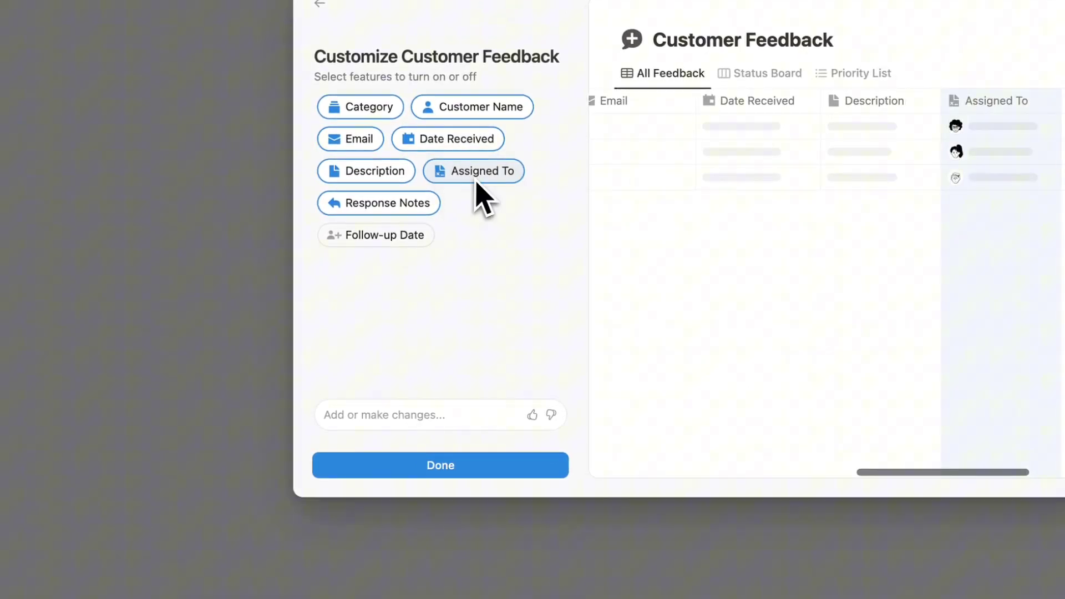
pyautogui.click(389, 236)
pyautogui.click(455, 415)
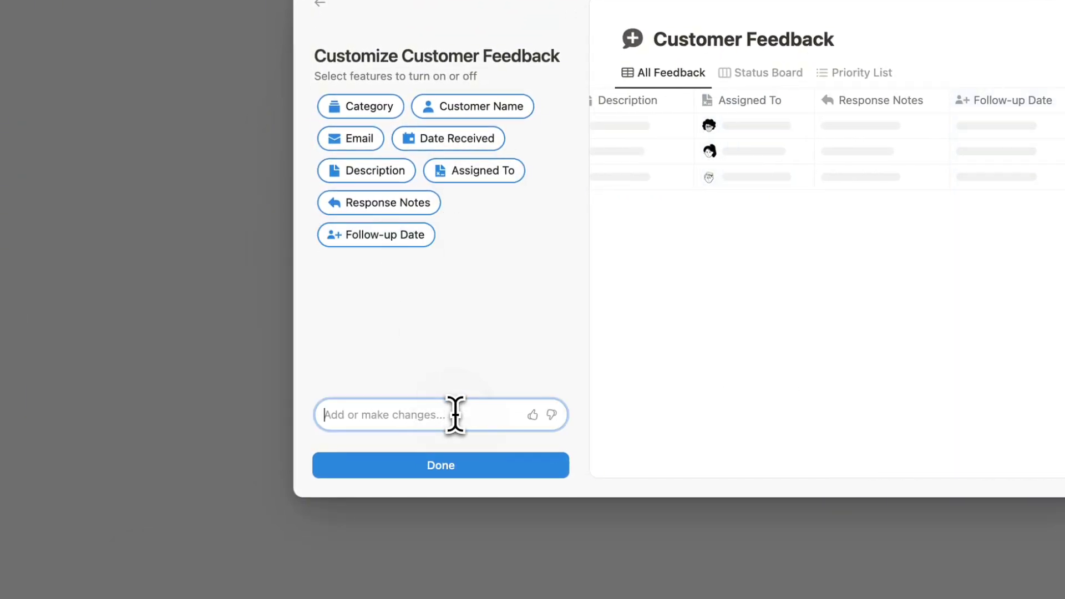
pyautogui.click(448, 471)
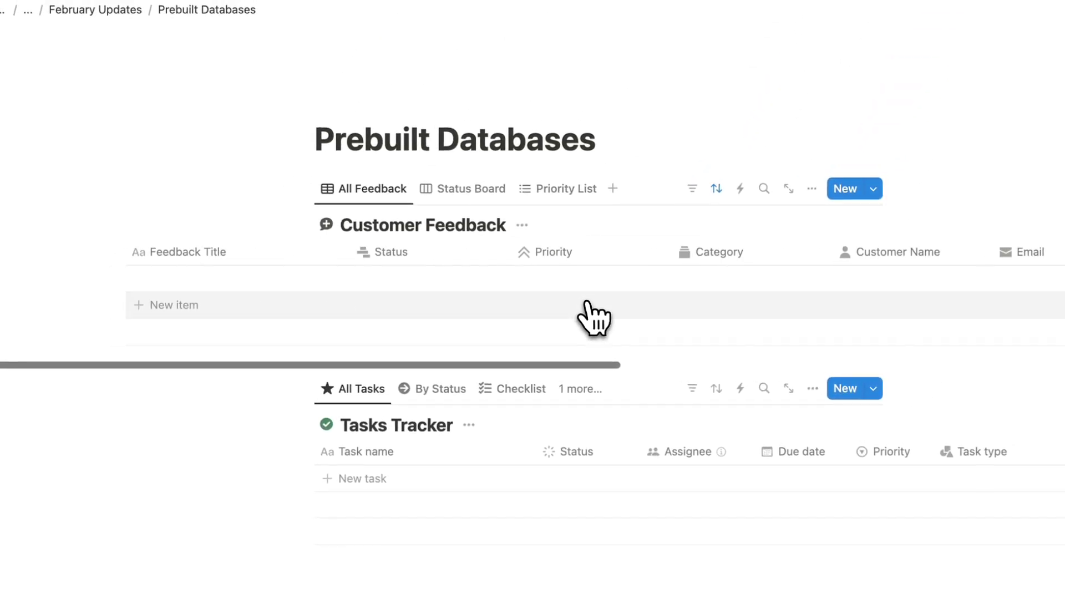
pyautogui.hscroll(5, 586, 304)
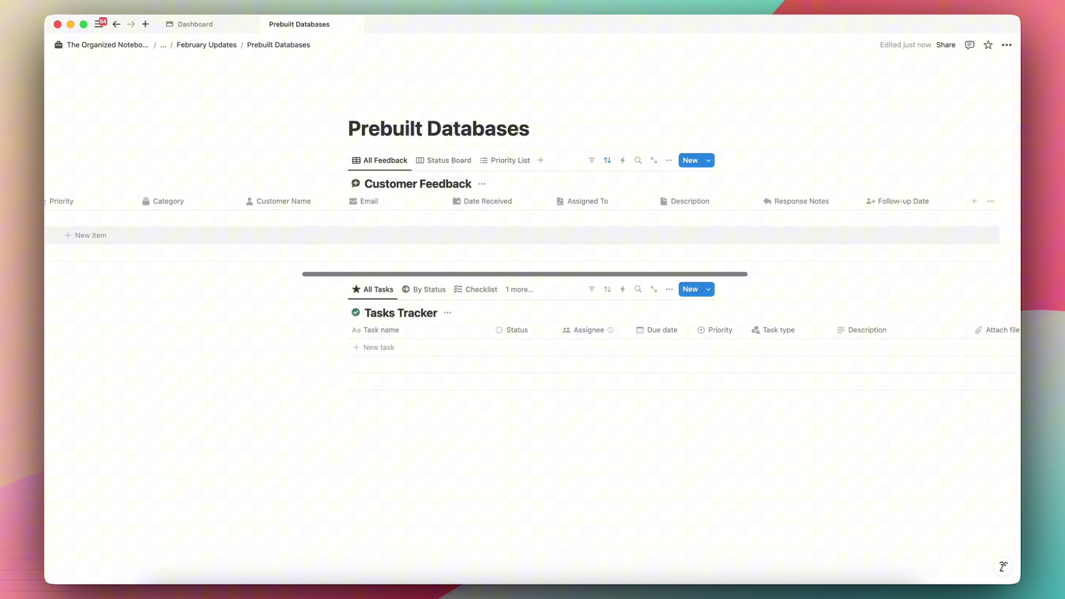
pyautogui.hscroll(-5, 524, 222)
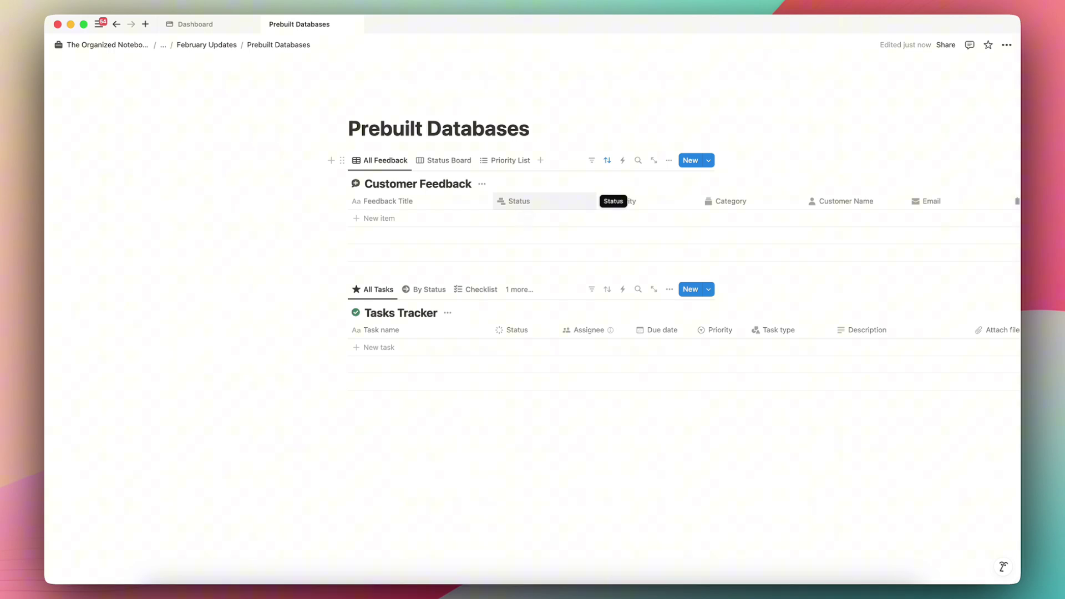
pyautogui.click(541, 204)
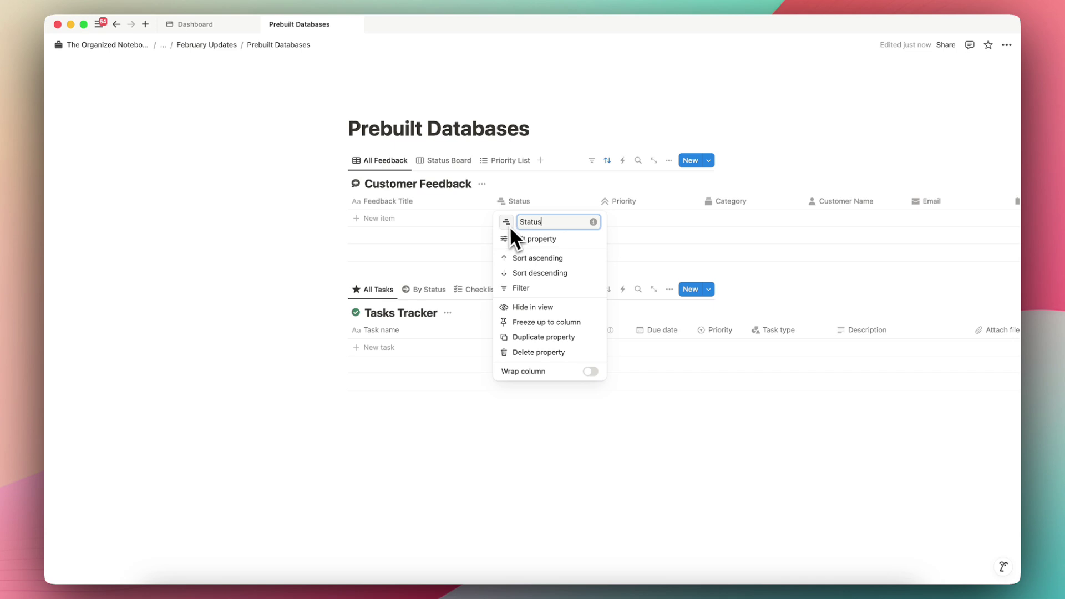
pyautogui.doubleClick(542, 221)
pyautogui.click(558, 201)
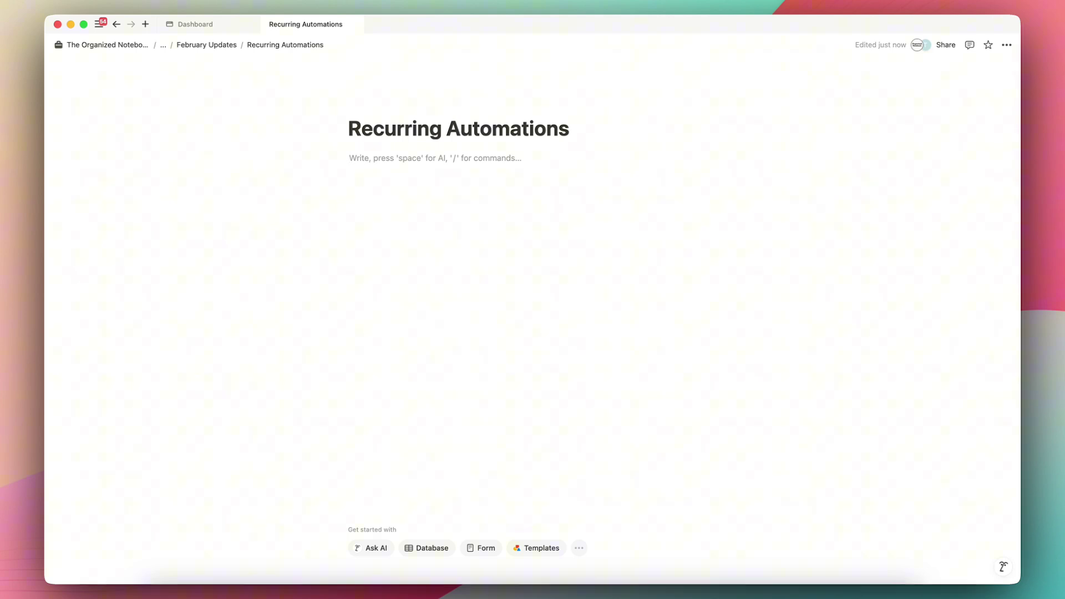
# - Add a new empty inline database with /data on the Recurring Automations page
pyautogui.write('/data')
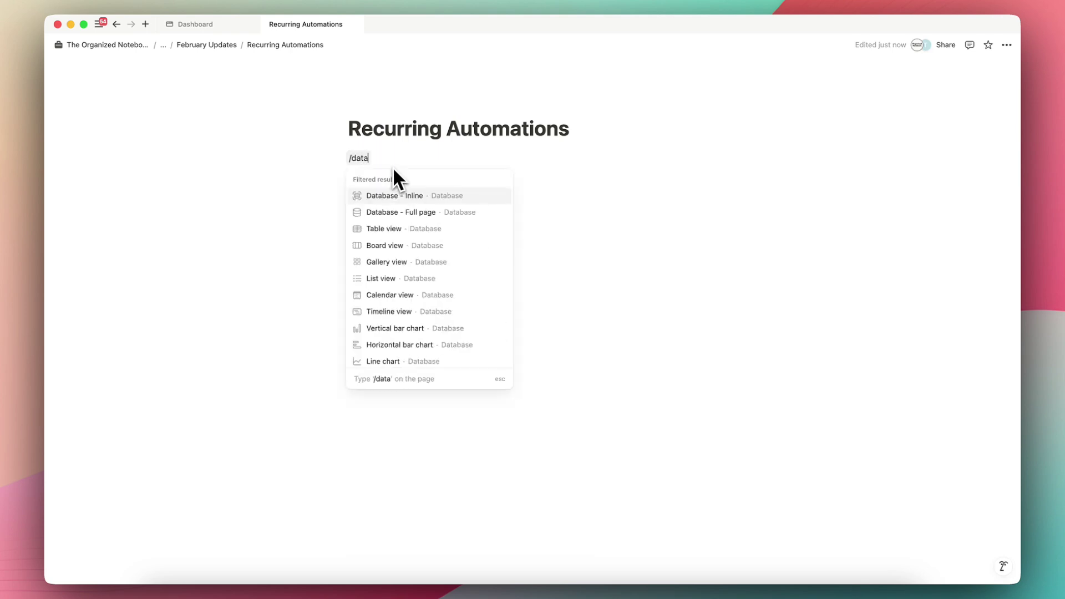
pyautogui.click(393, 197)
pyautogui.click(925, 298)
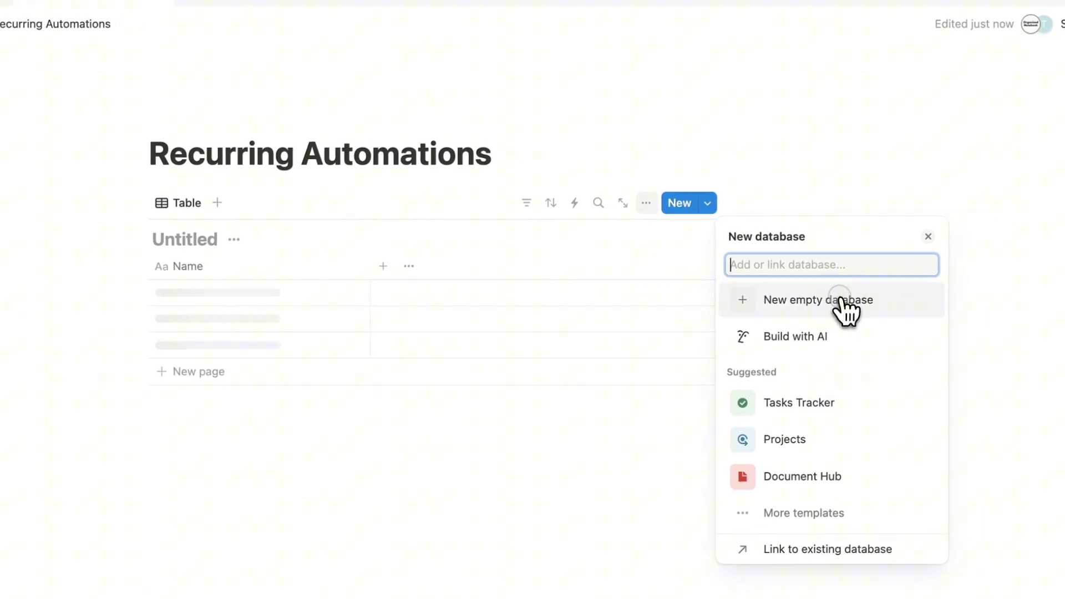
# - Create an automation on the Untitled database with an Every week trigger
pyautogui.click(569, 205)
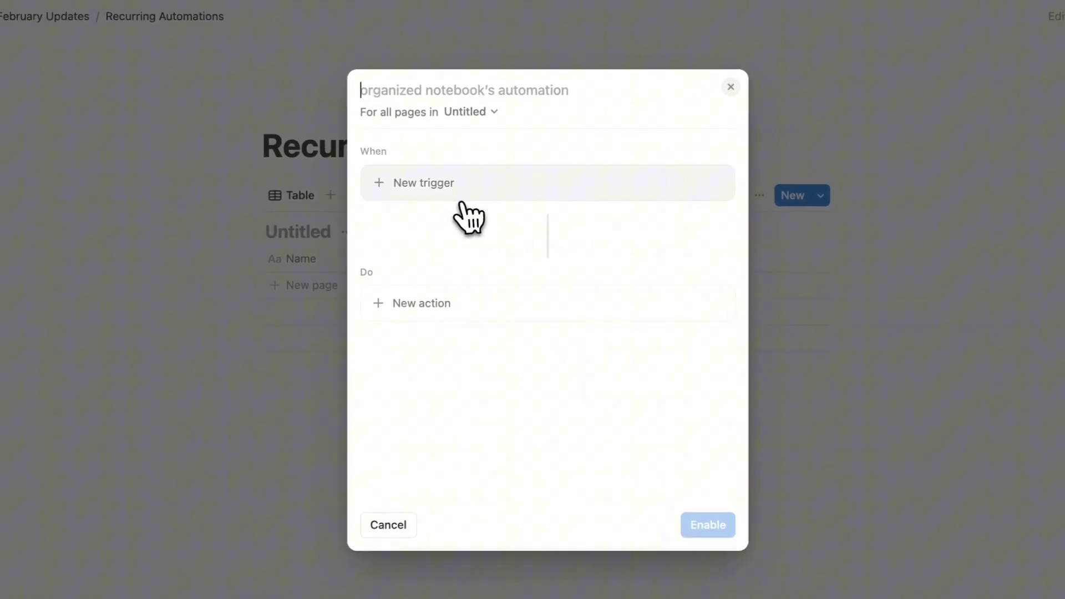
pyautogui.click(330, 200)
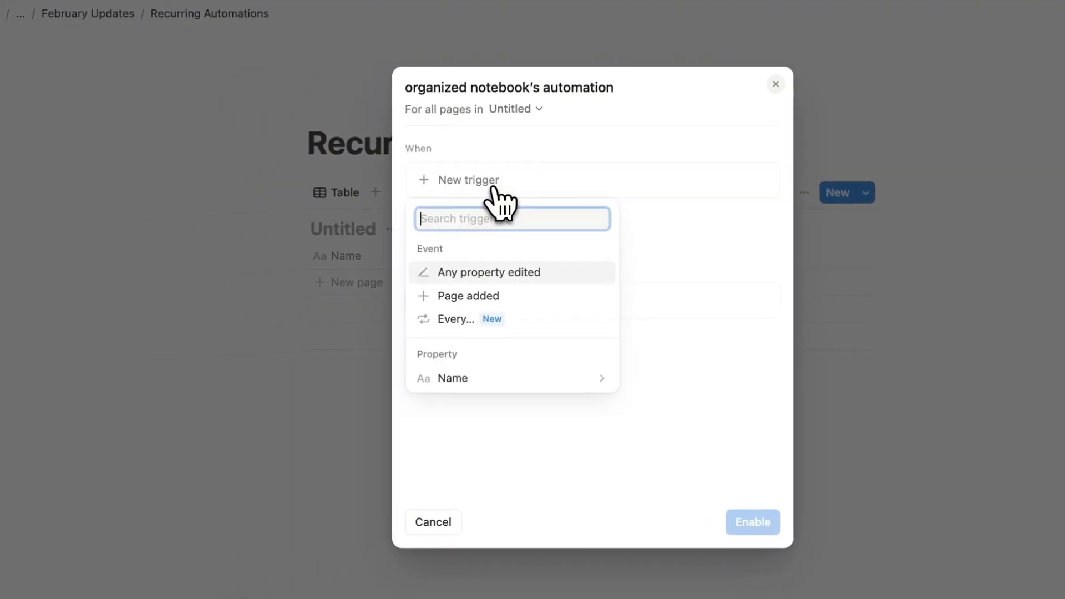
pyautogui.click(458, 321)
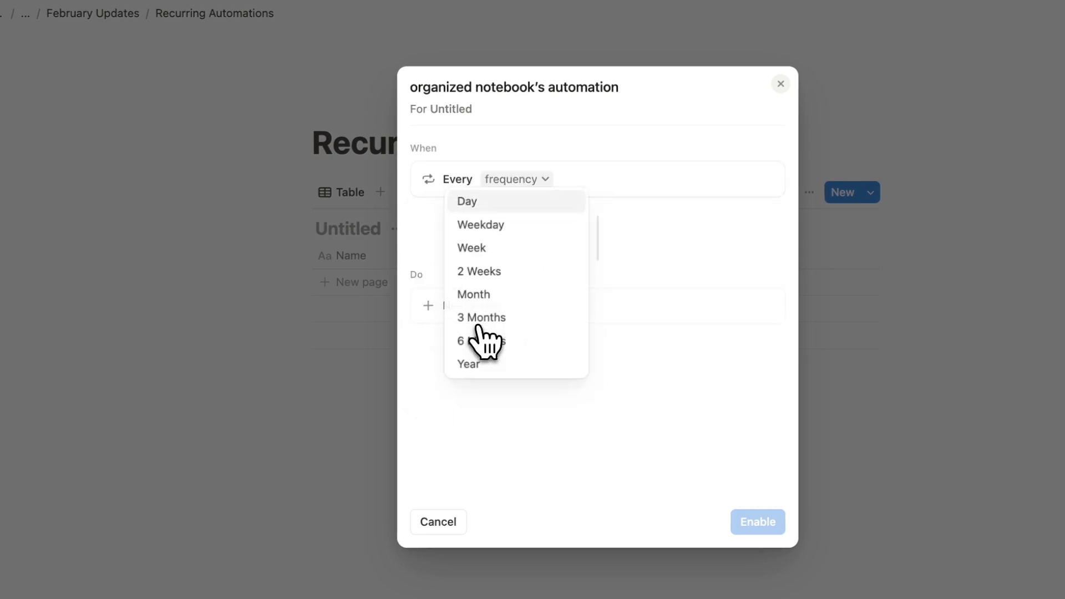
pyautogui.click(522, 249)
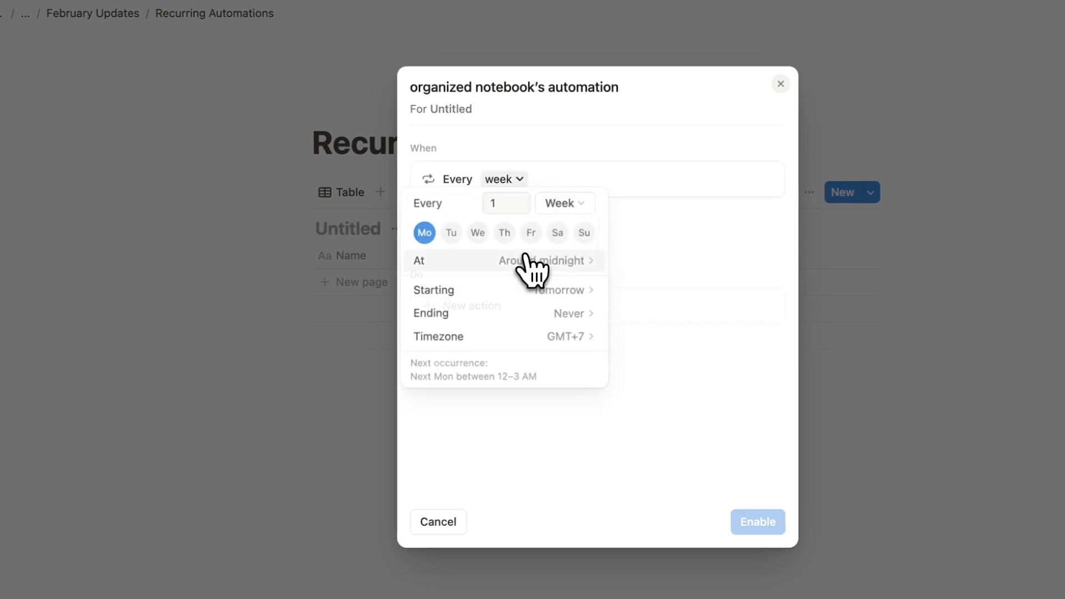
pyautogui.click(527, 164)
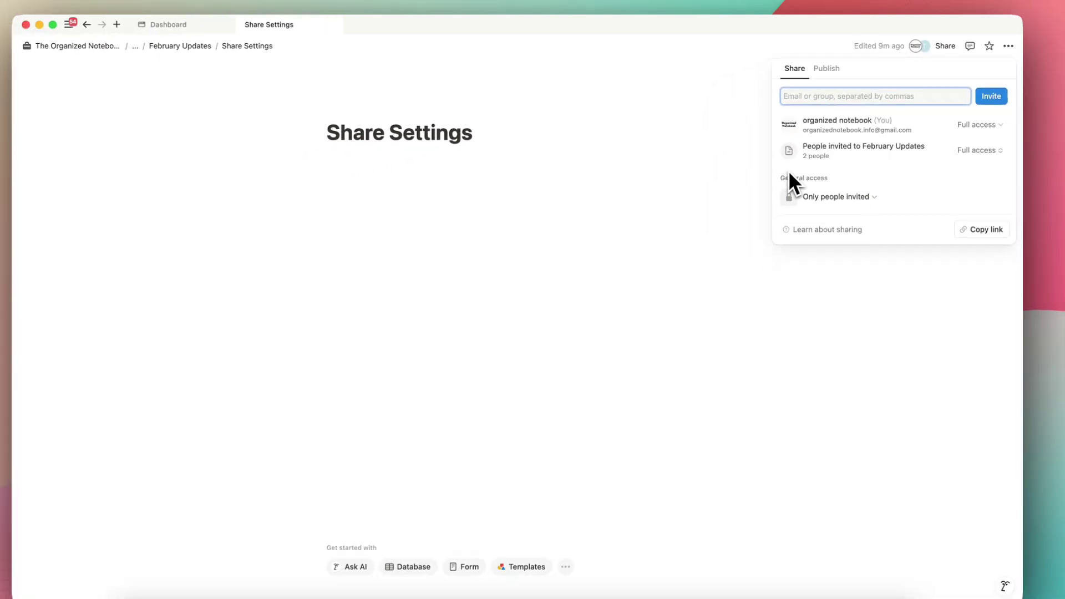
# - Inspect the February Updates invitees, a guest's access and General access, leaving everything unchanged
pyautogui.moveTo(790, 156)
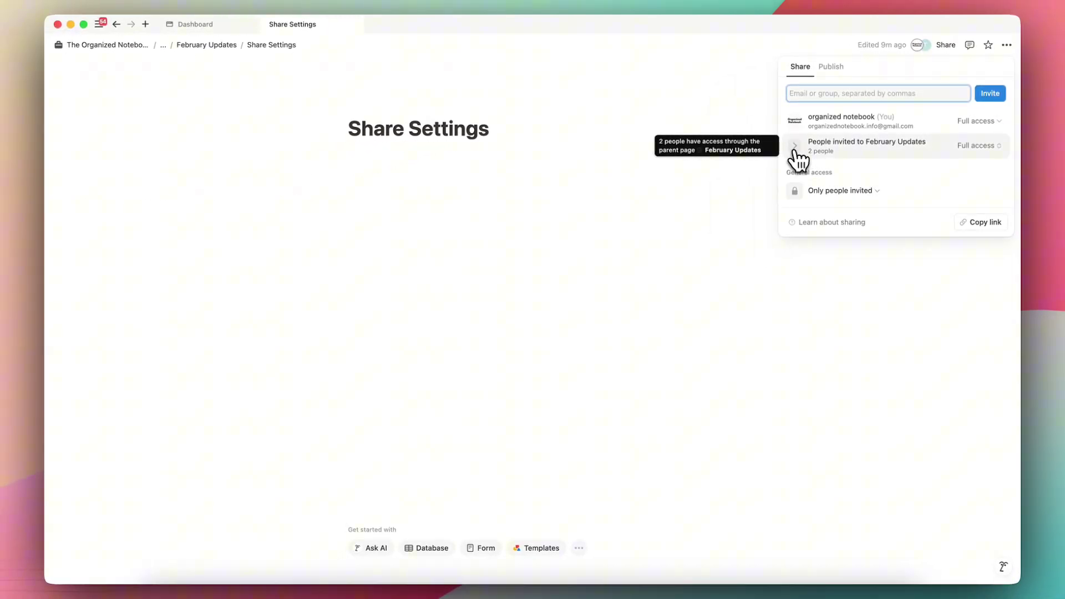
pyautogui.click(795, 147)
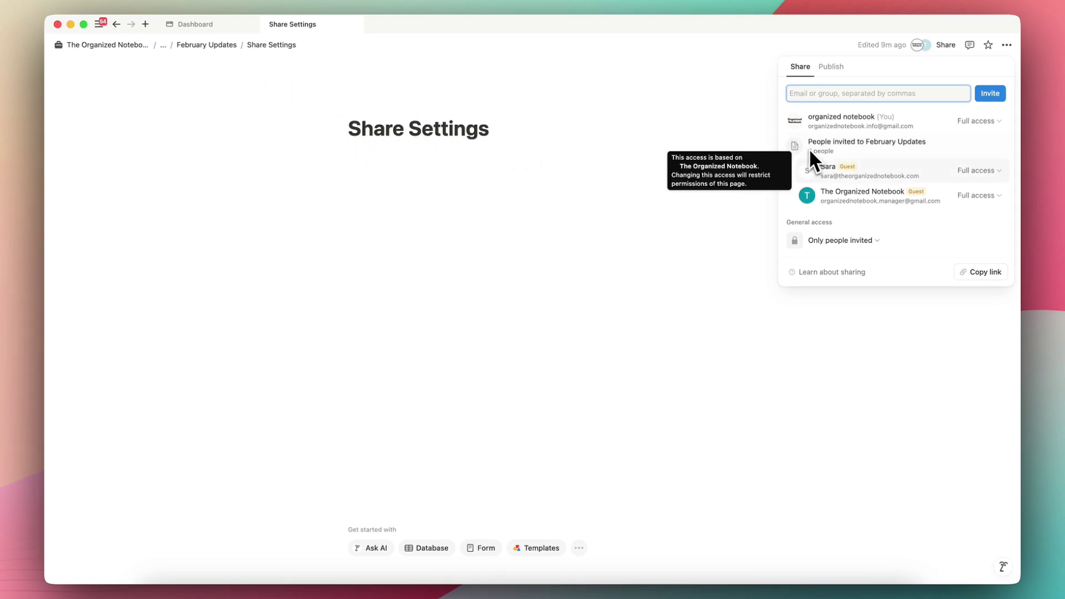
pyautogui.moveTo(846, 176)
pyautogui.click(863, 145)
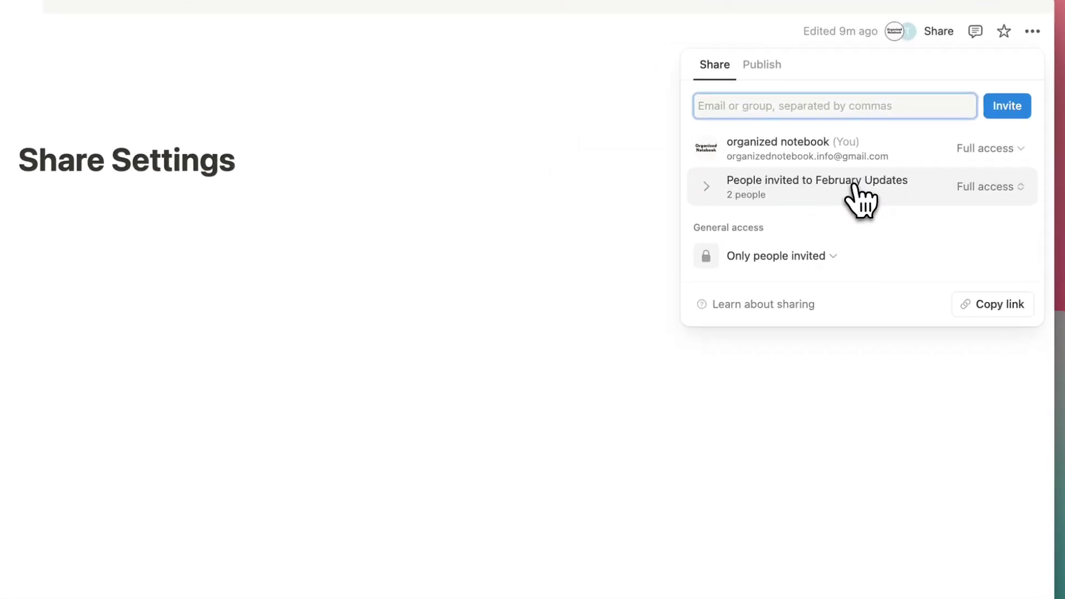
pyautogui.click(981, 193)
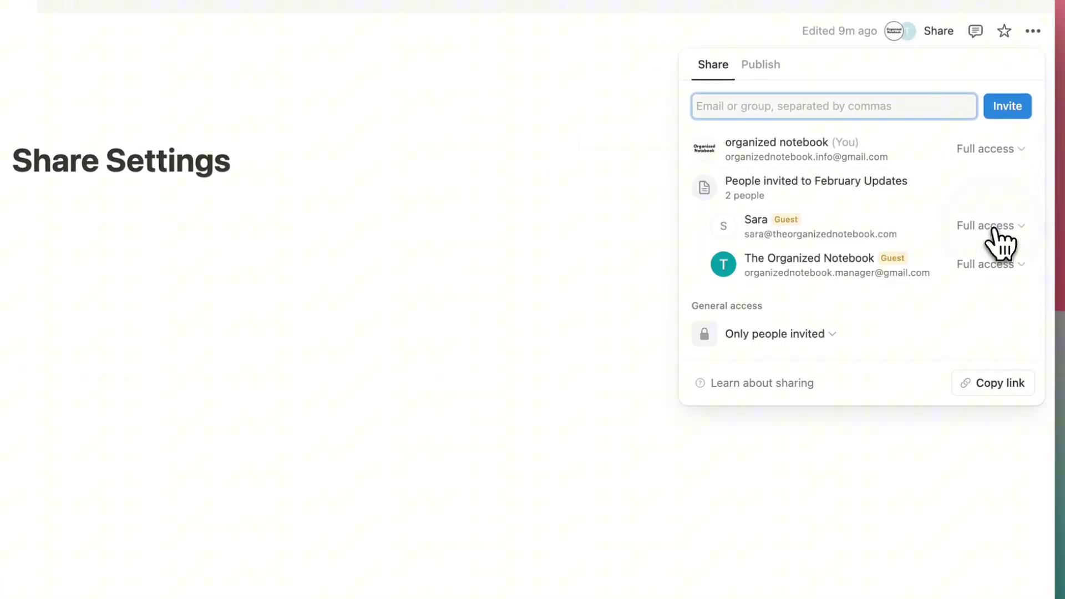
pyautogui.click(993, 227)
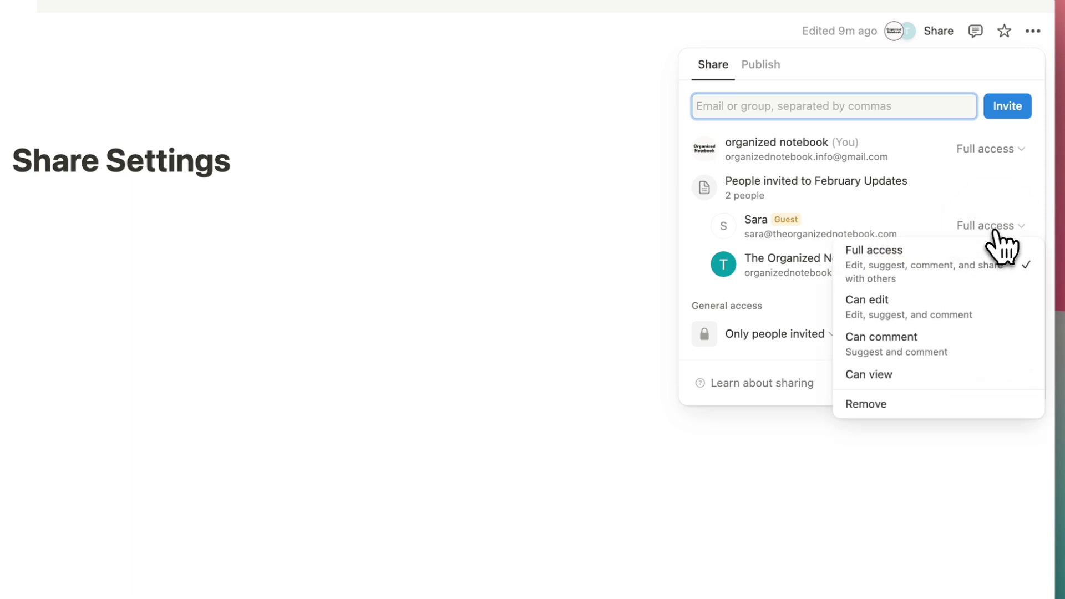
pyautogui.click(819, 335)
pyautogui.click(818, 335)
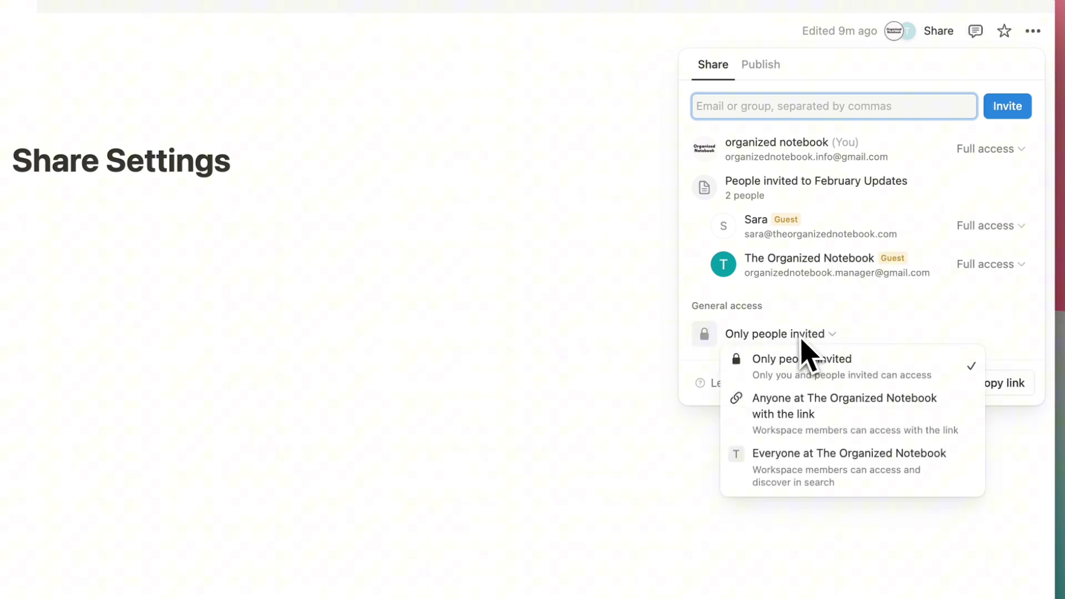
pyautogui.click(831, 328)
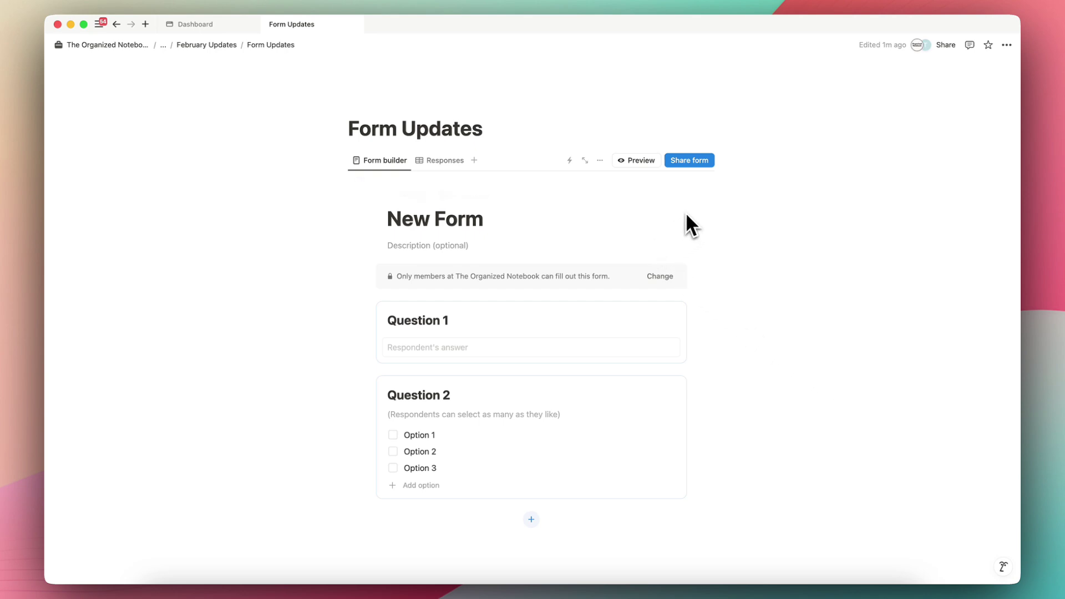
pyautogui.click(700, 160)
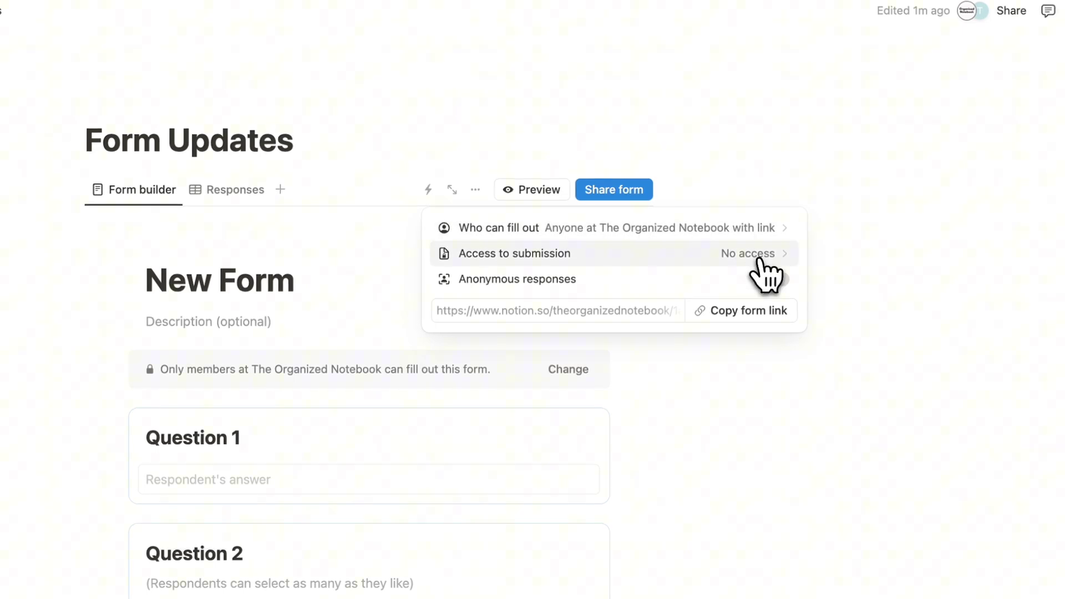
pyautogui.click(641, 254)
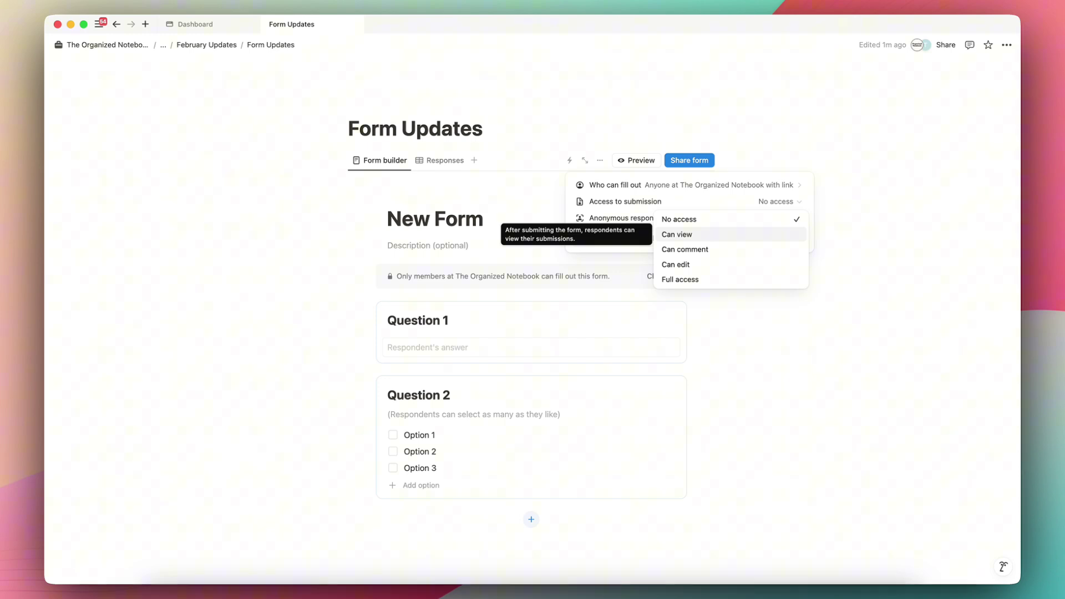
pyautogui.press('Escape')
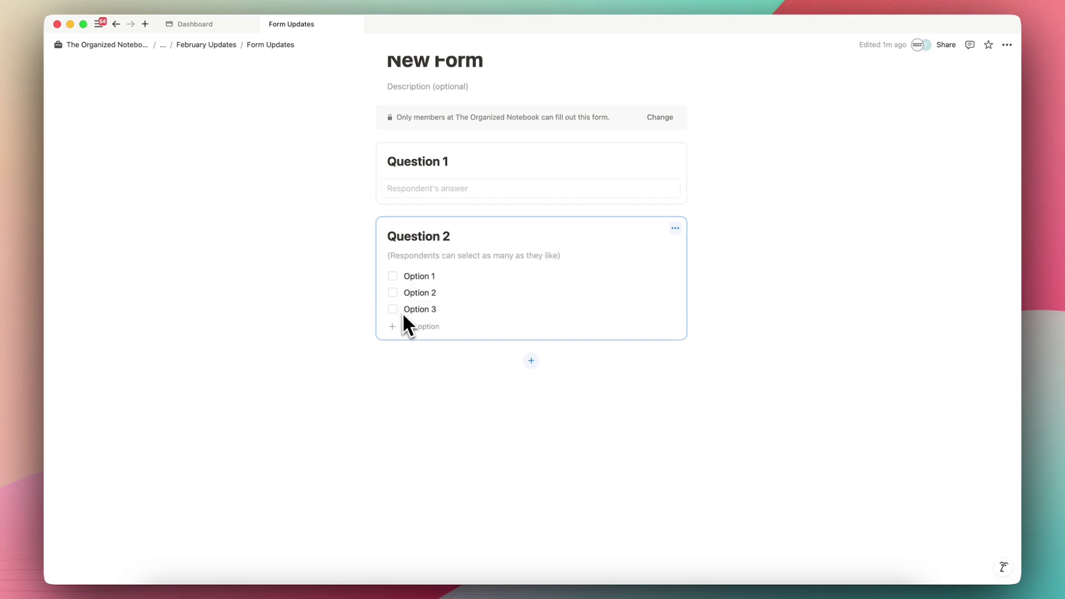
# - Check Question 2's max selection, keep it Unlimited, and close its options
pyautogui.click(675, 228)
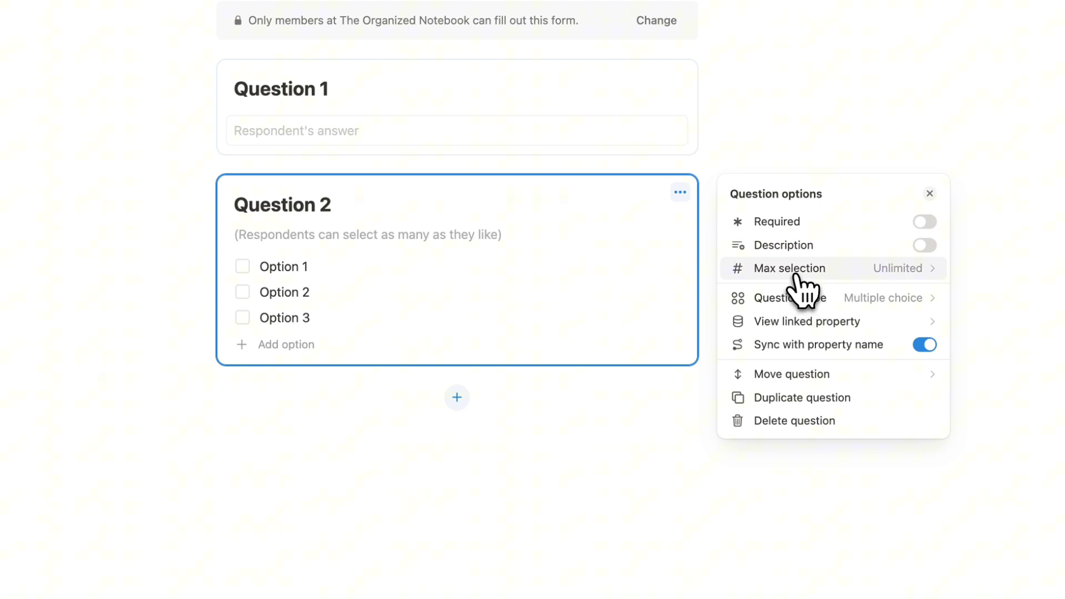
pyautogui.click(797, 275)
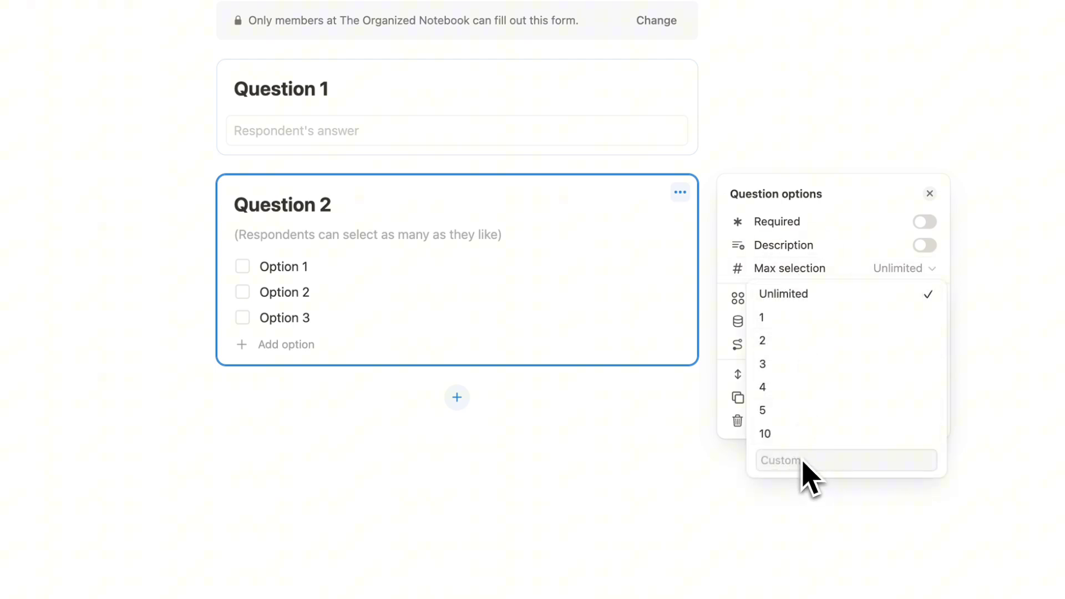
pyautogui.click(777, 163)
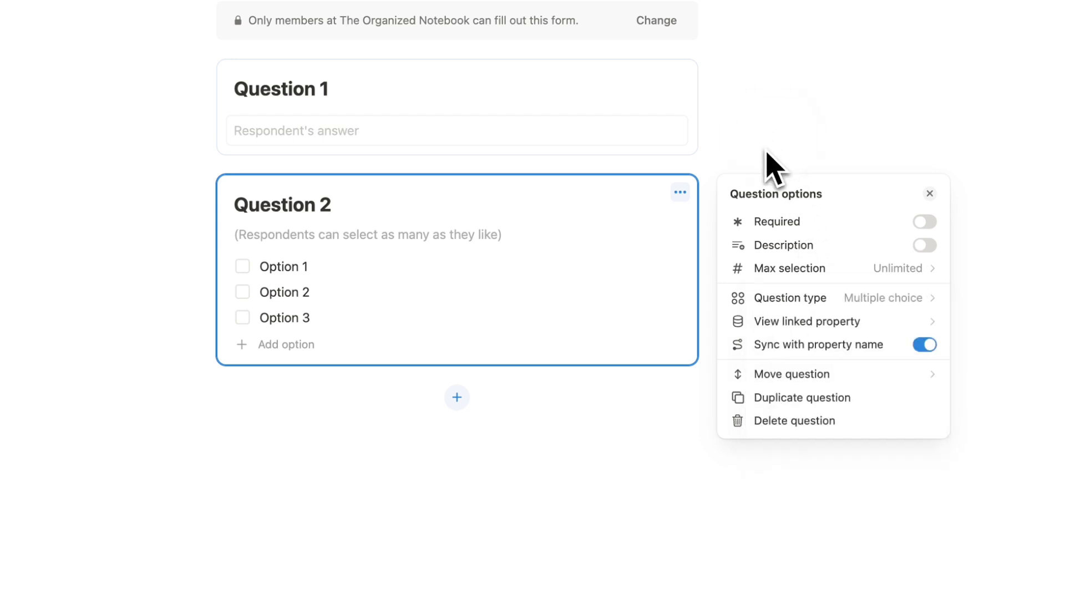
pyautogui.click(500, 208)
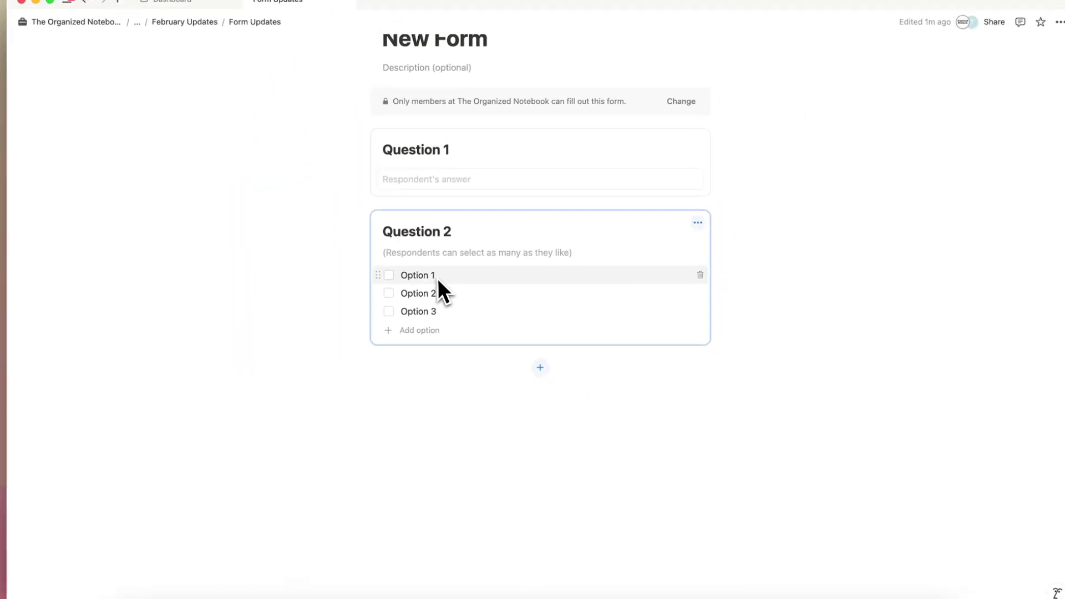
pyautogui.scroll(3, 455, 252)
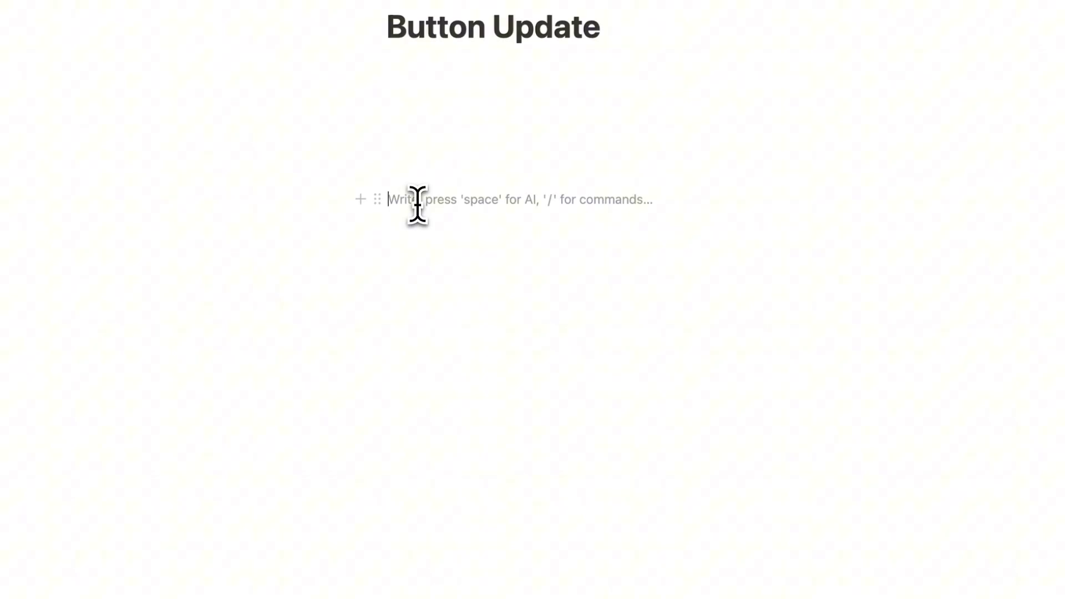
# - Insert a button block named 'Add Block' with /button
pyautogui.write('/butto')
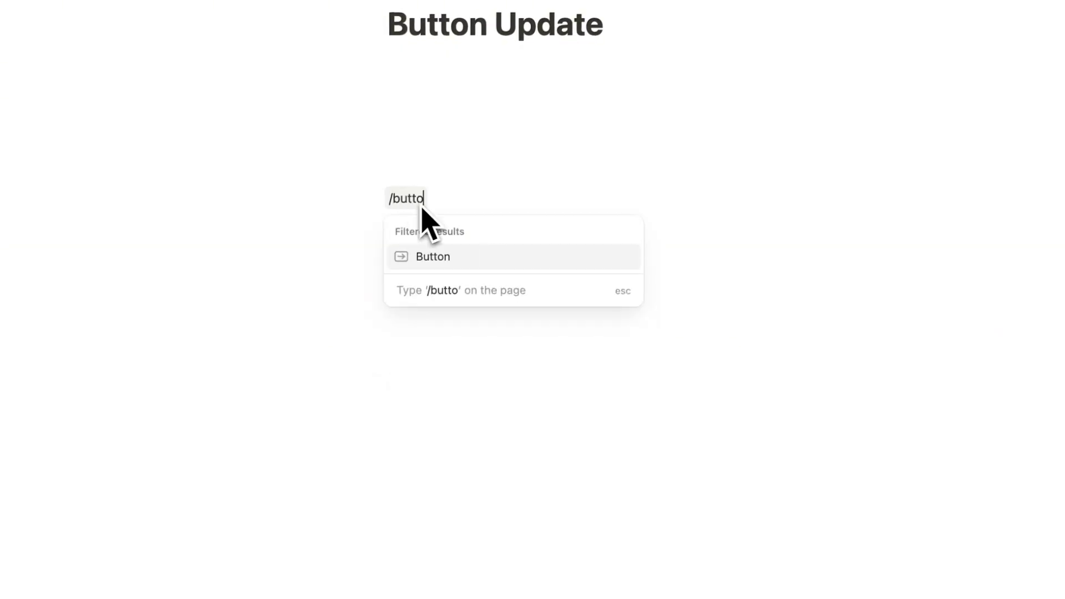
pyautogui.click(443, 258)
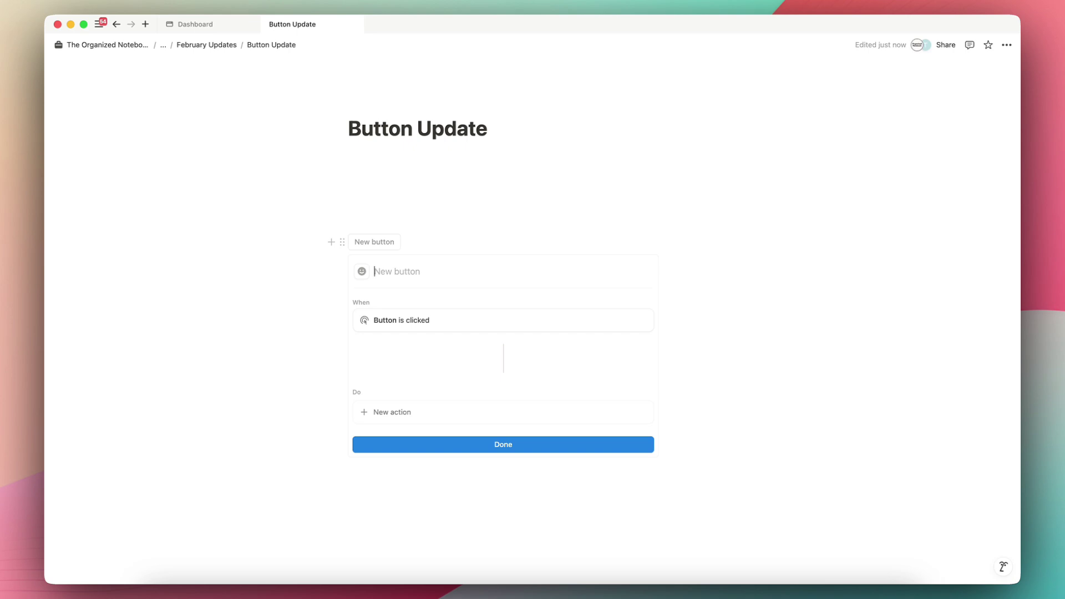
pyautogui.write('Add Block')
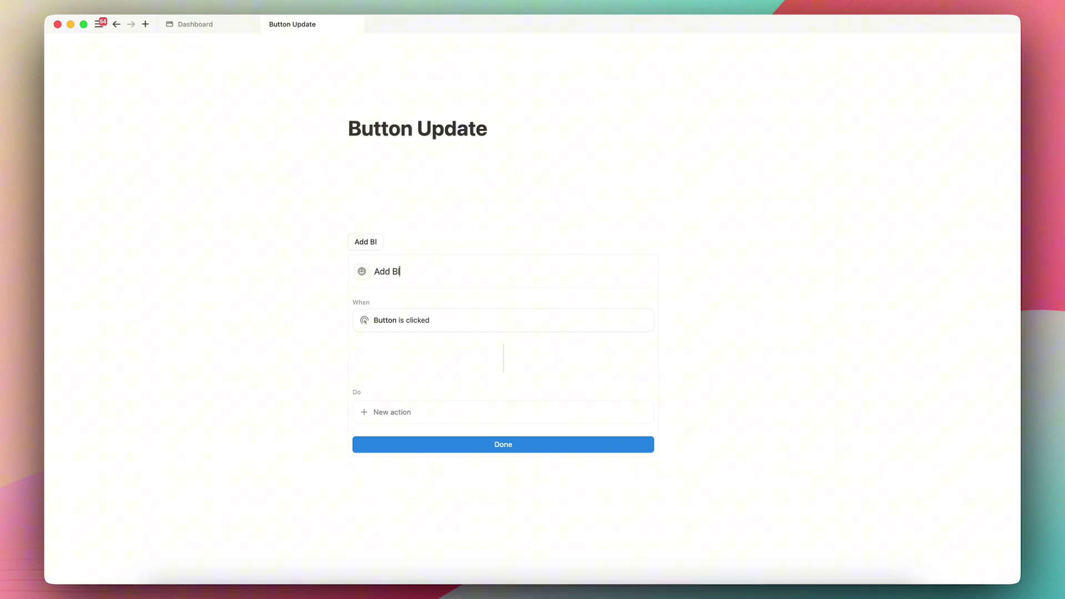
# - Give the button an Insert blocks action that puts 'New block added' at the top of the page
pyautogui.click(409, 413)
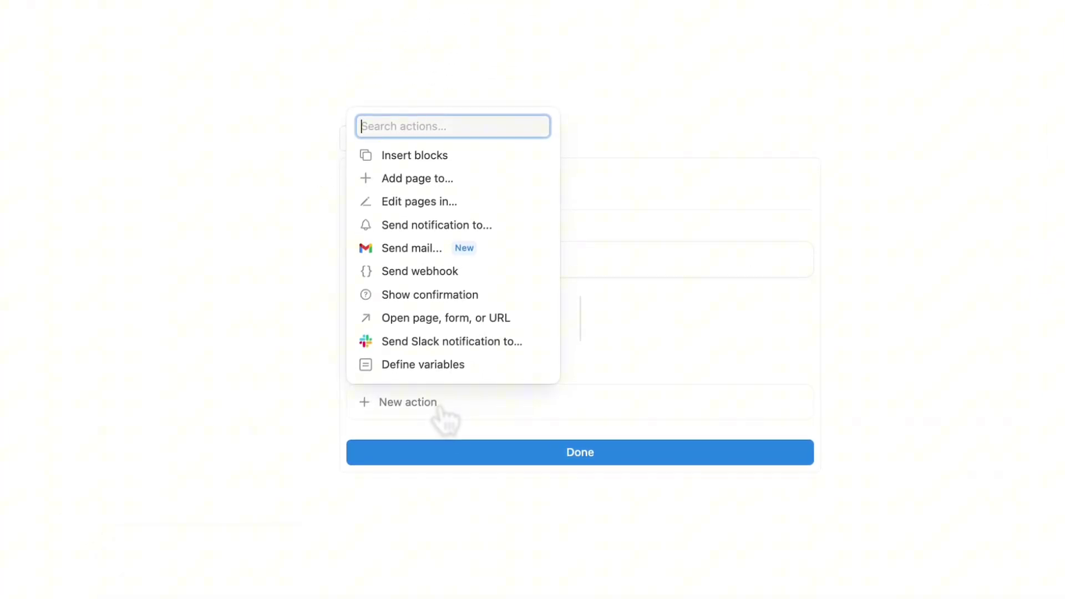
pyautogui.click(466, 158)
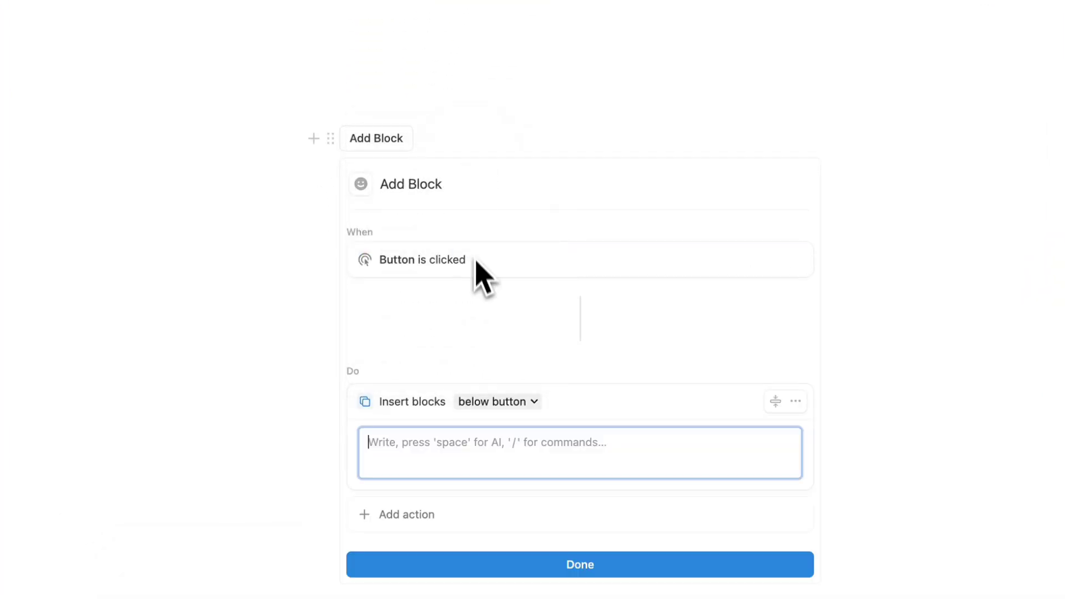
pyautogui.click(508, 404)
pyautogui.click(532, 471)
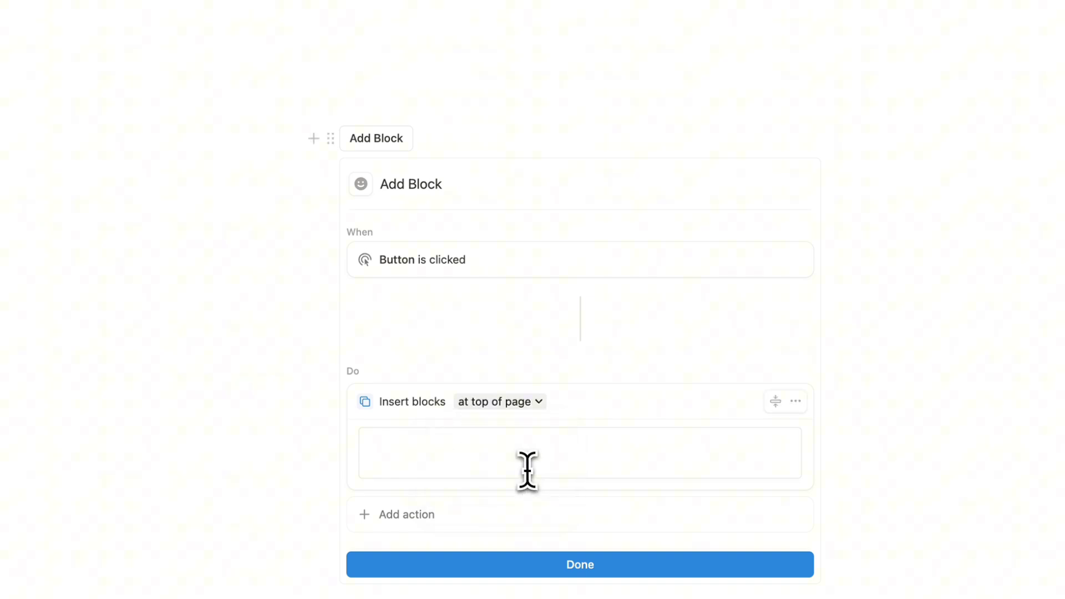
pyautogui.click(425, 452)
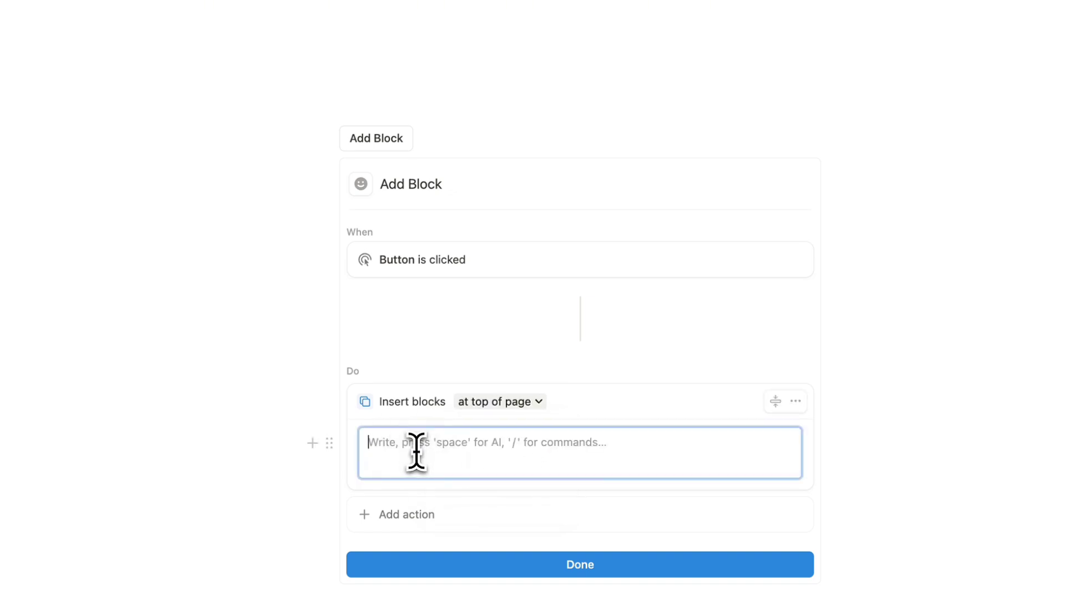
pyautogui.write('New block added')
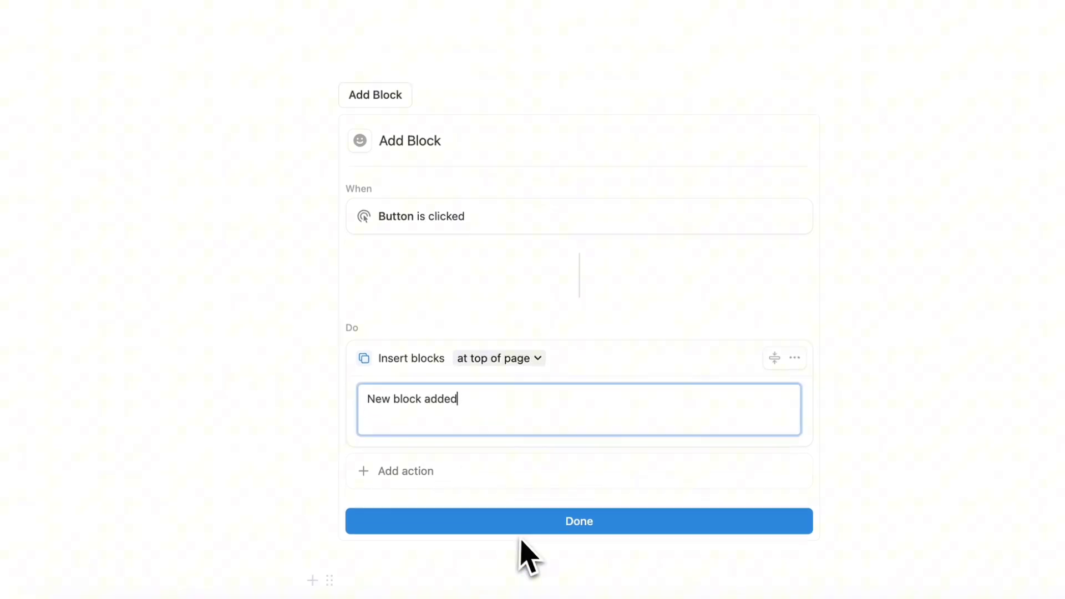
pyautogui.click(524, 526)
# - Run Add Block once, then change its insert position to At bottom of page
pyautogui.click(377, 95)
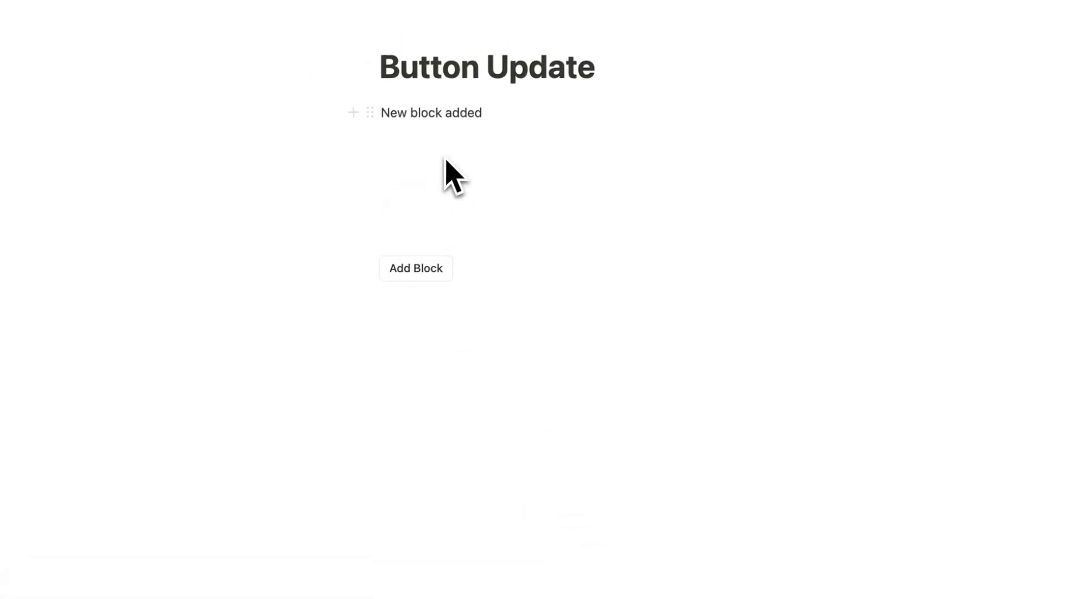
pyautogui.click(466, 269)
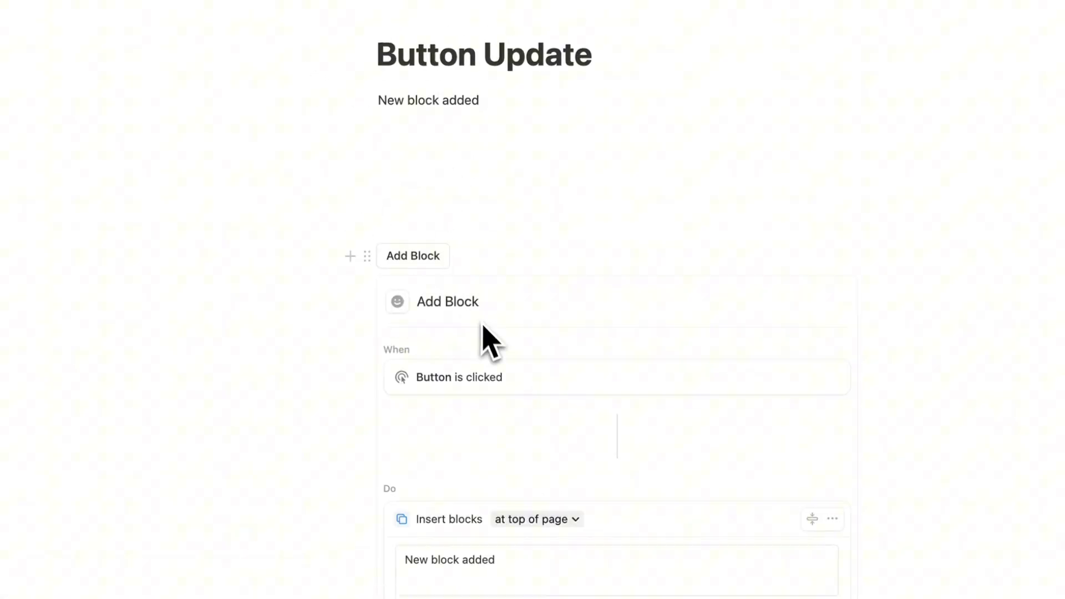
pyautogui.click(547, 520)
pyautogui.click(570, 598)
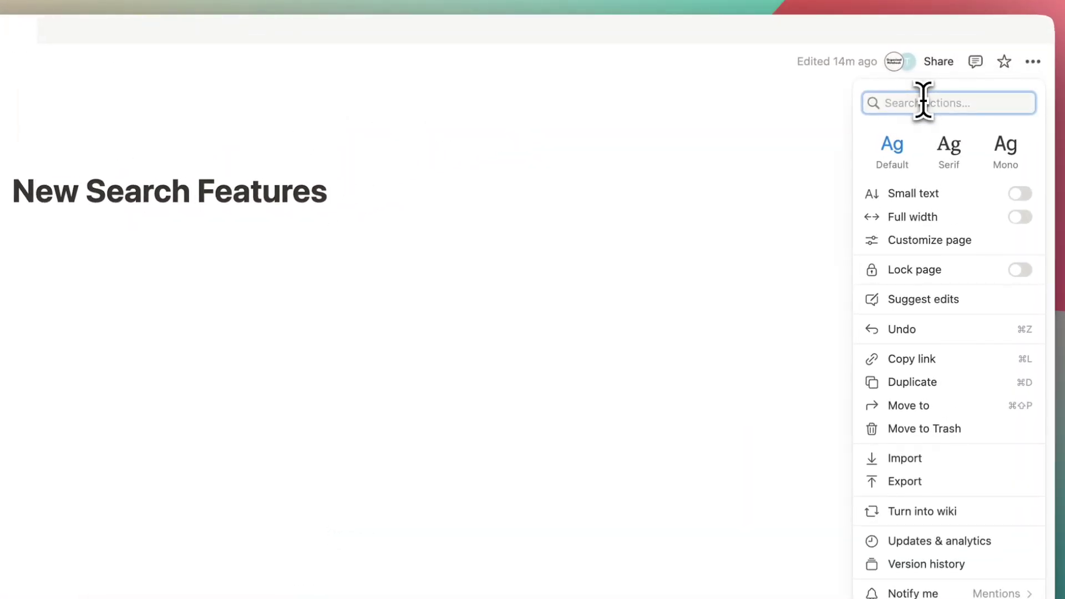
# - Filter the page actions by 'font' and then 'turn', clearing the search each time
pyautogui.write('font')
pyautogui.moveTo(932, 142)
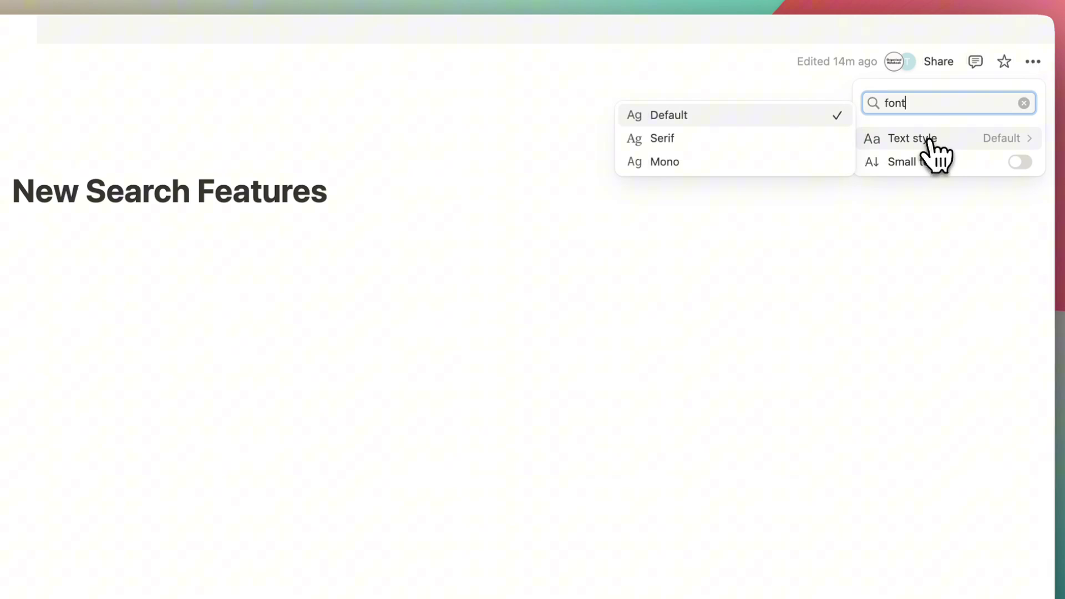
pyautogui.doubleClick(932, 99)
pyautogui.press('BackSpace')
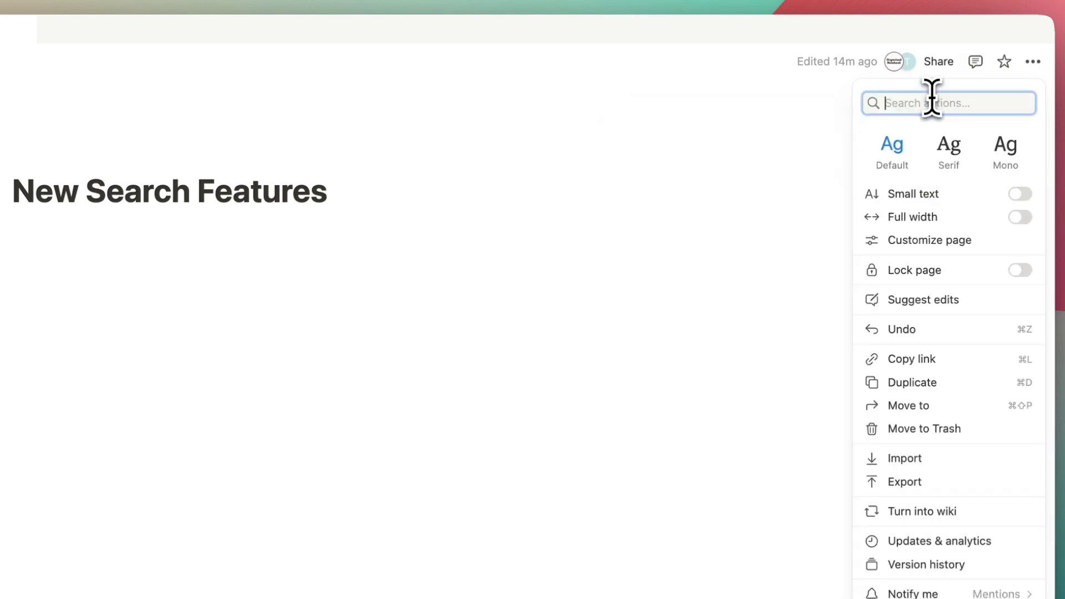
pyautogui.write('turn')
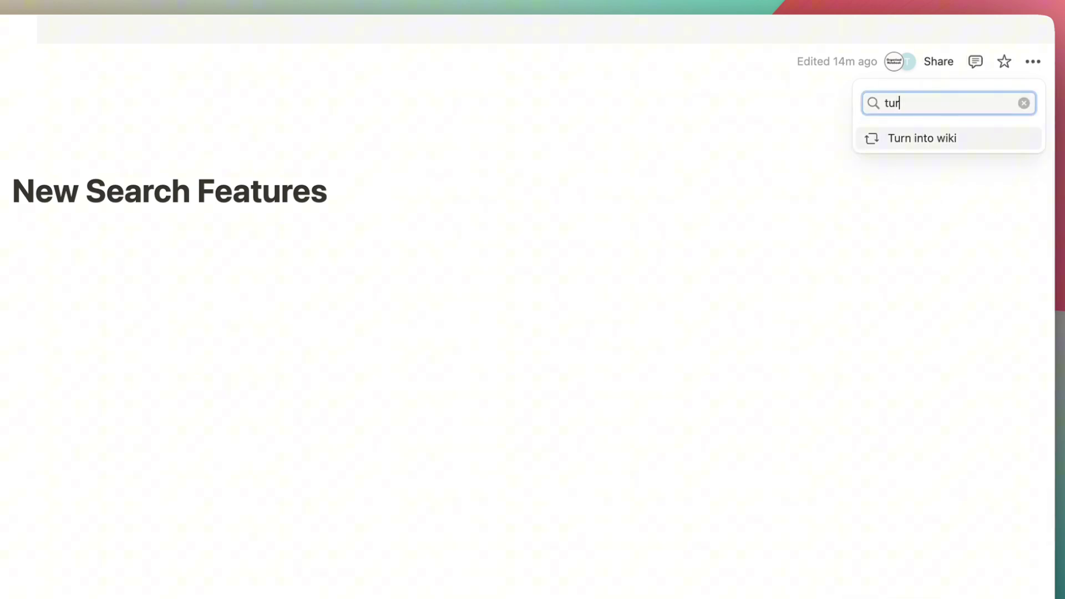
pyautogui.doubleClick(938, 102)
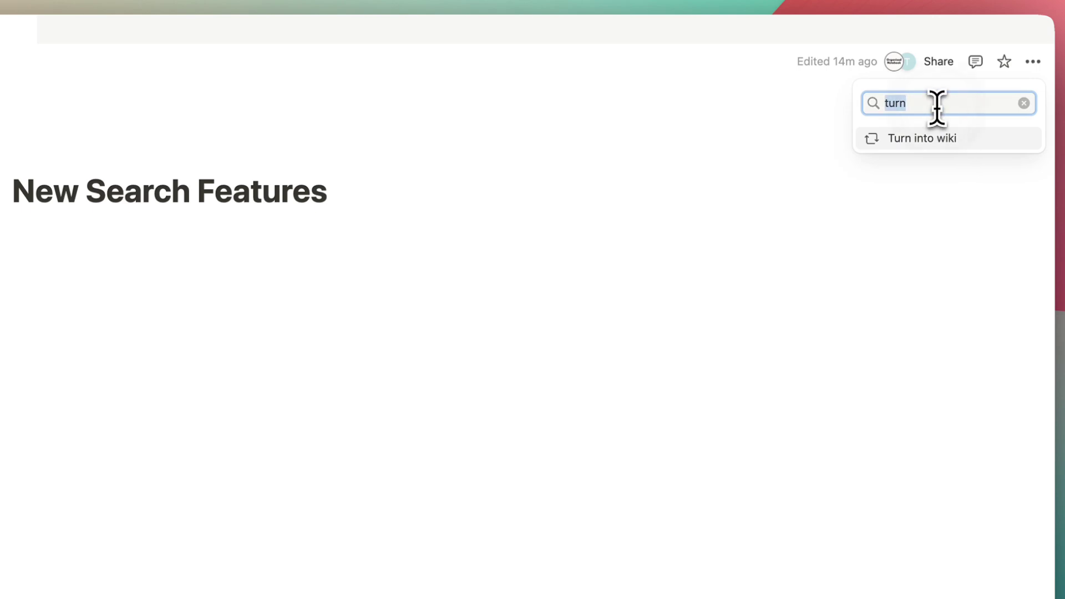
pyautogui.press('BackSpace')
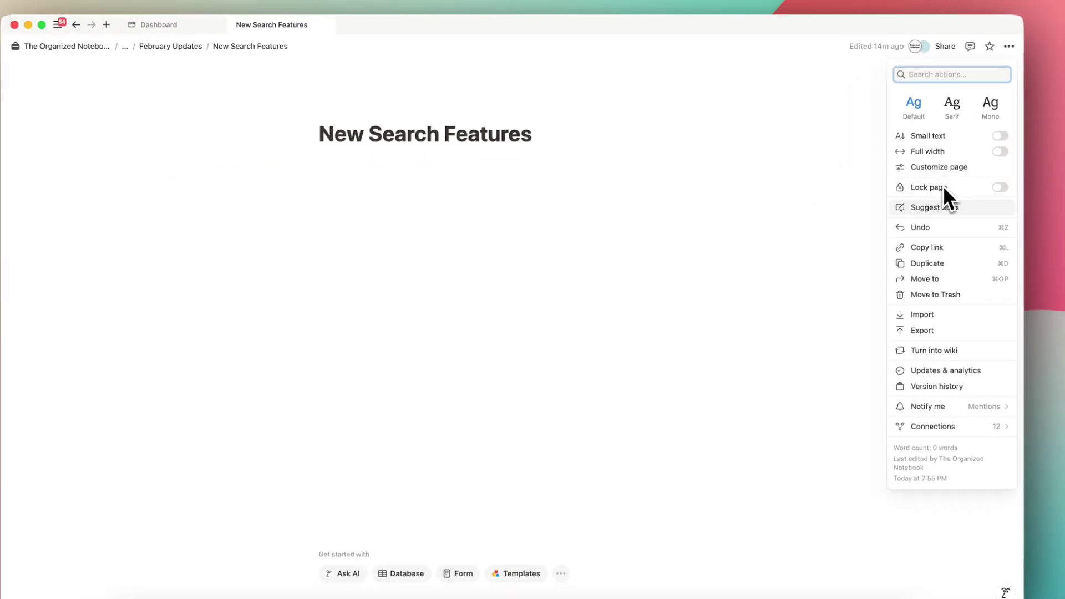
pyautogui.click(936, 423)
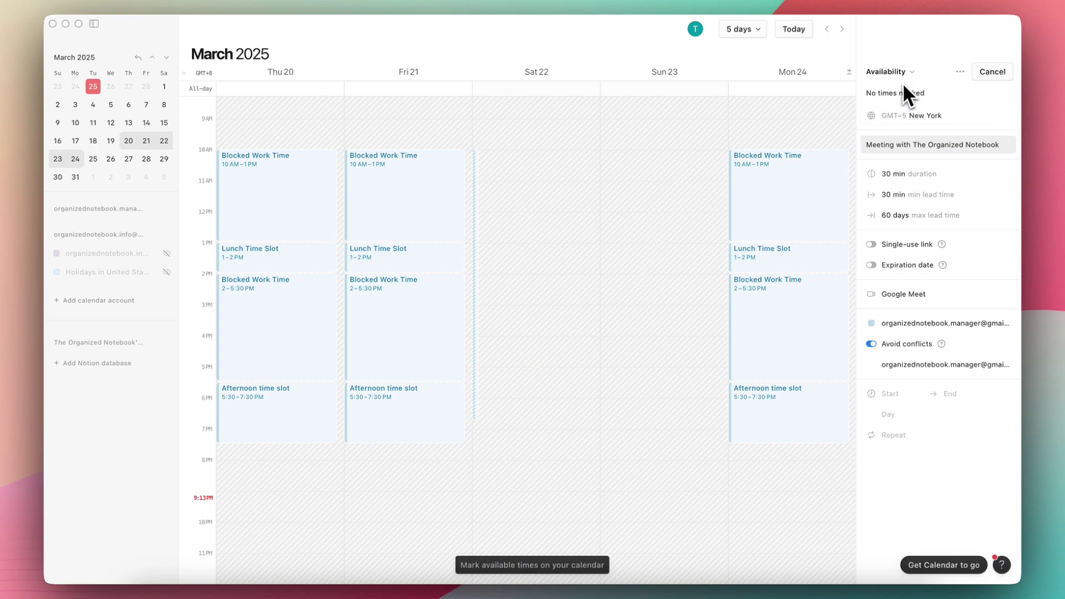
# - Turn on the booking link's expiration date and set it to Wed April 23, 2025
pyautogui.click(871, 265)
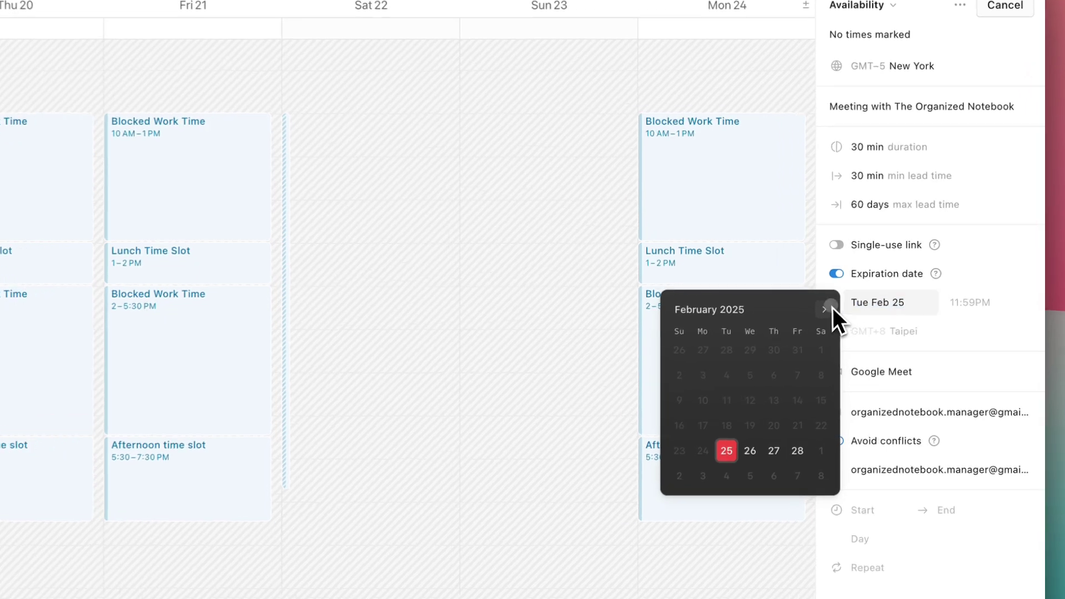
pyautogui.click(825, 309)
pyautogui.click(825, 309)
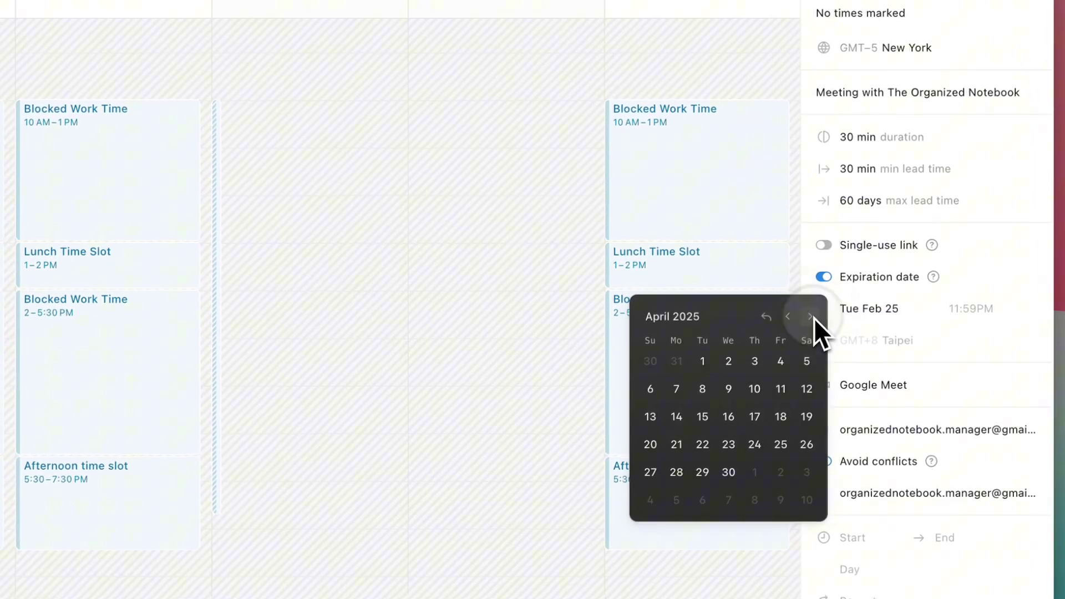
pyautogui.click(751, 426)
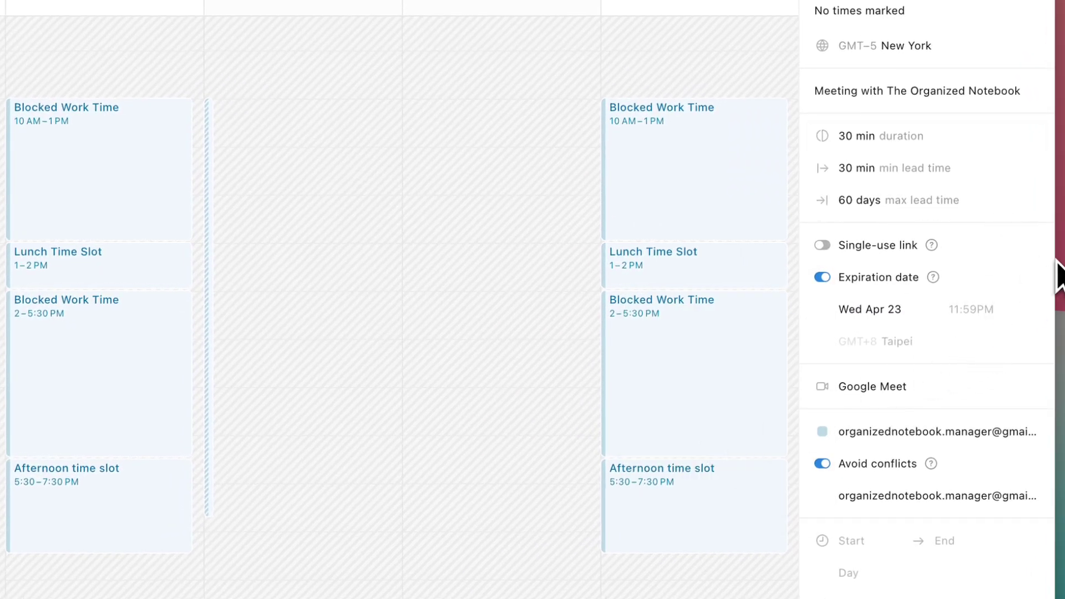